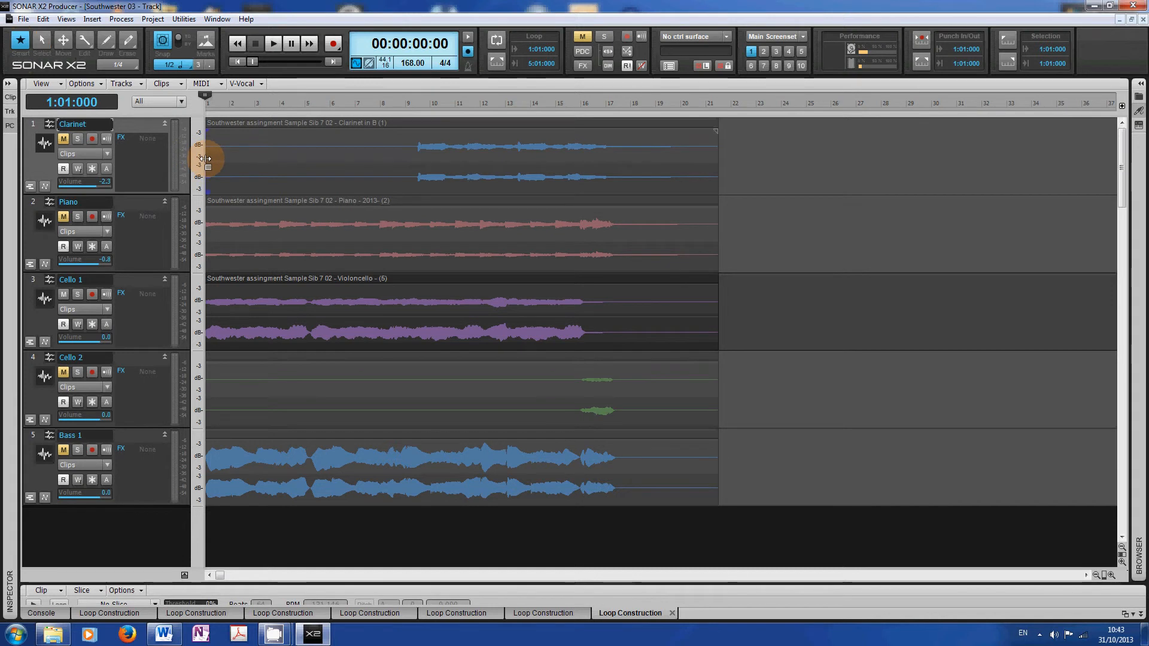
- Trim the Clarinet clip so it starts around bar 9 and ends around bar 17
drag(205, 159, 418, 159)
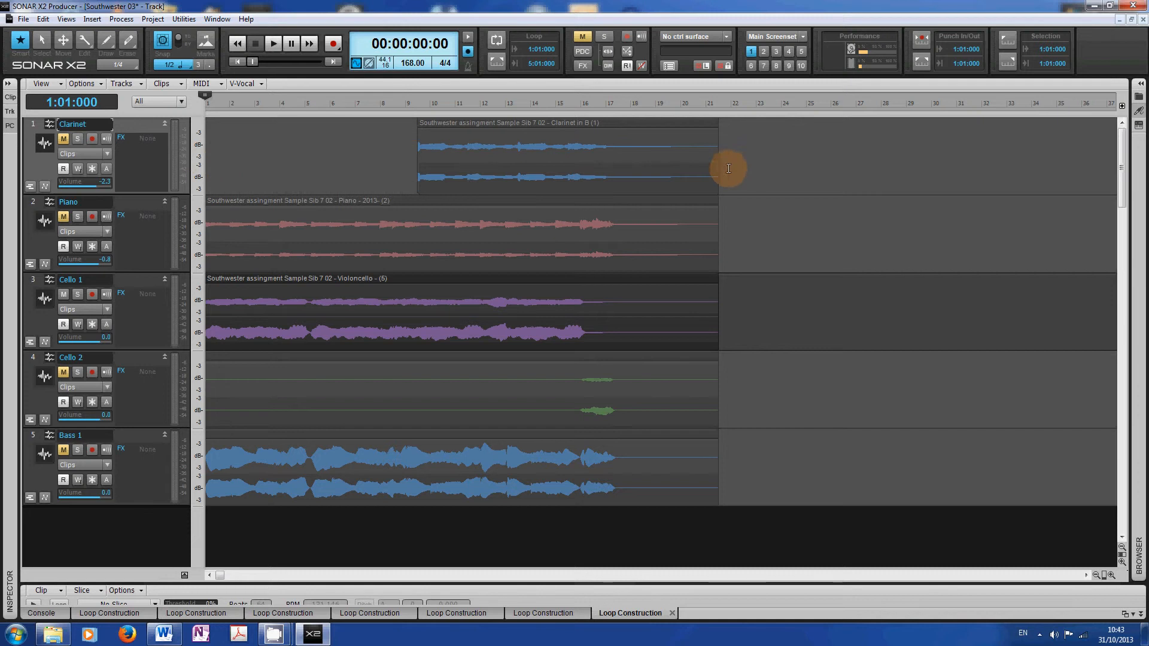
drag(719, 165, 610, 169)
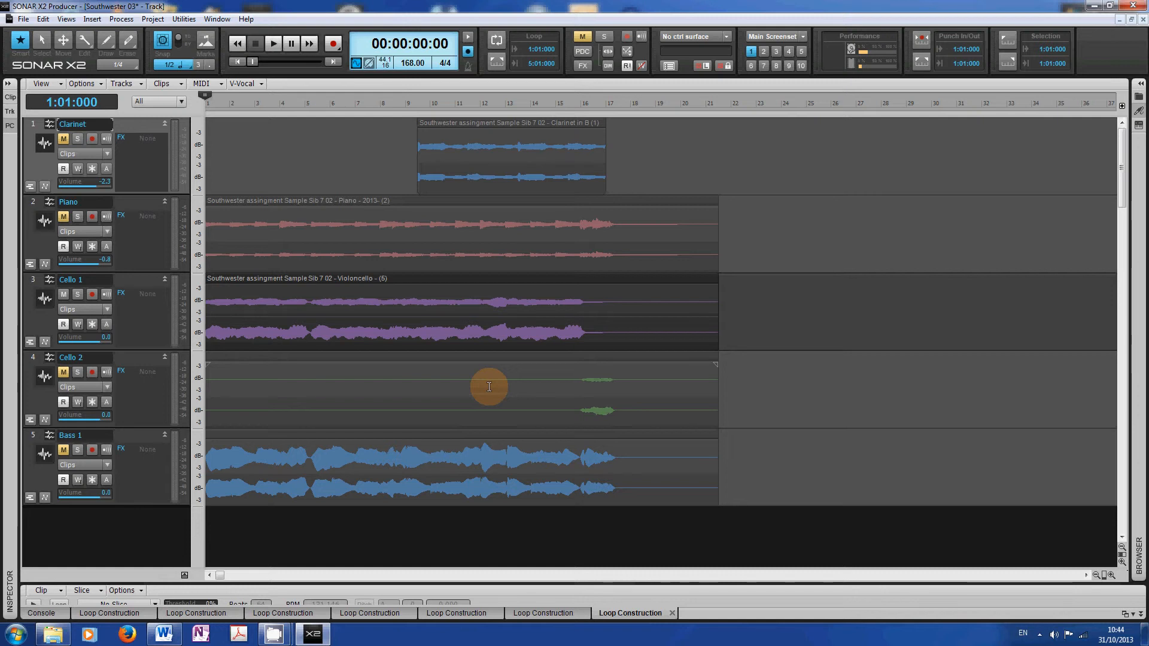
- Split the Cello 2 clip at bar 16 and select the part after the split
click(581, 387)
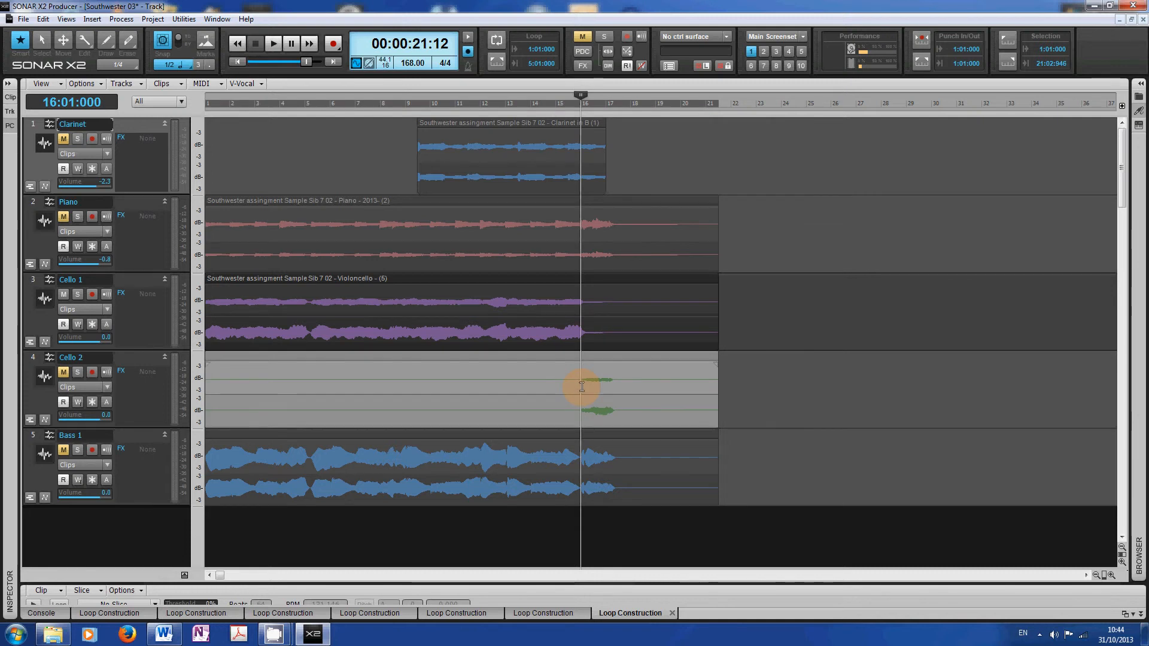
right_click(581, 387)
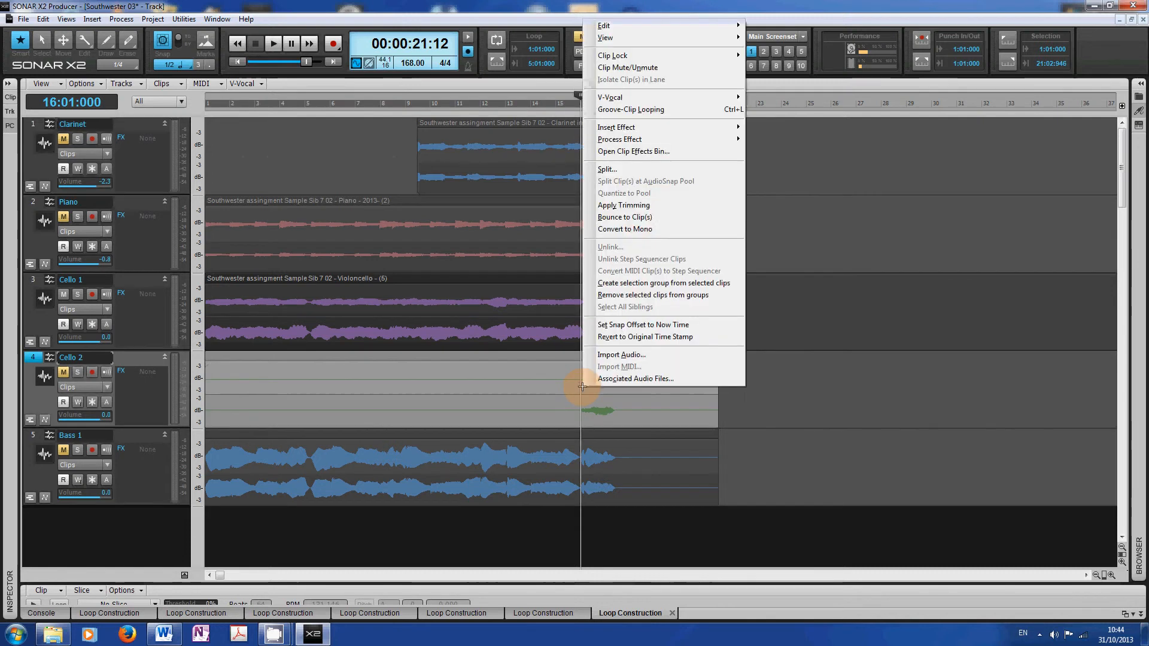
click(607, 169)
click(641, 252)
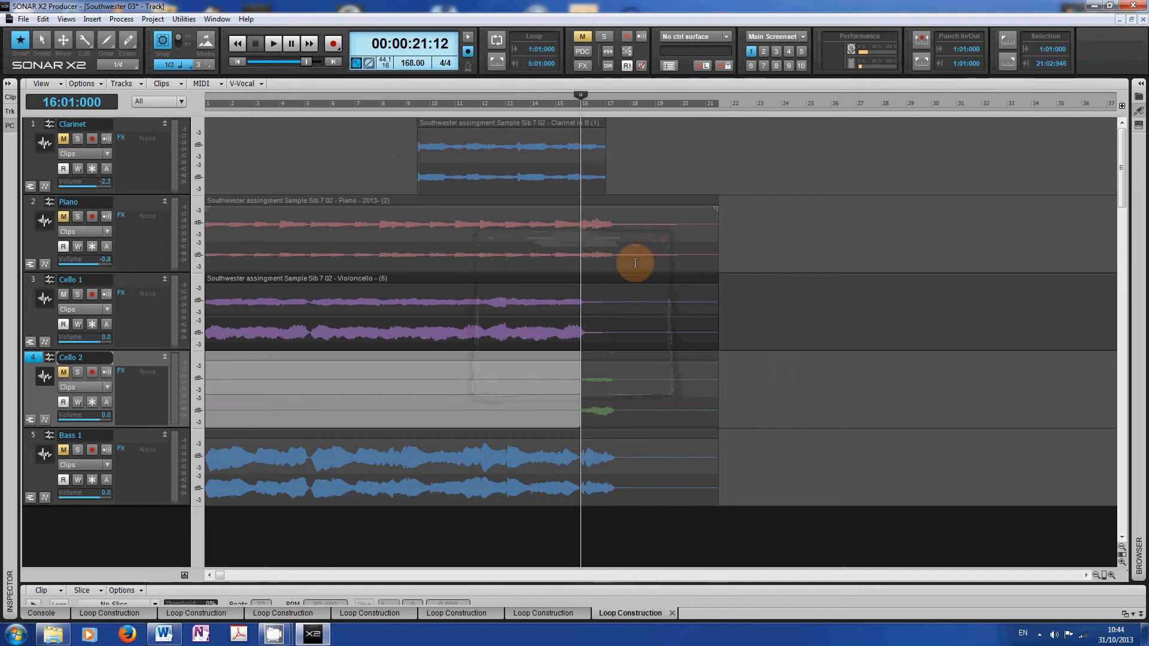
click(625, 370)
click(521, 371)
click(676, 366)
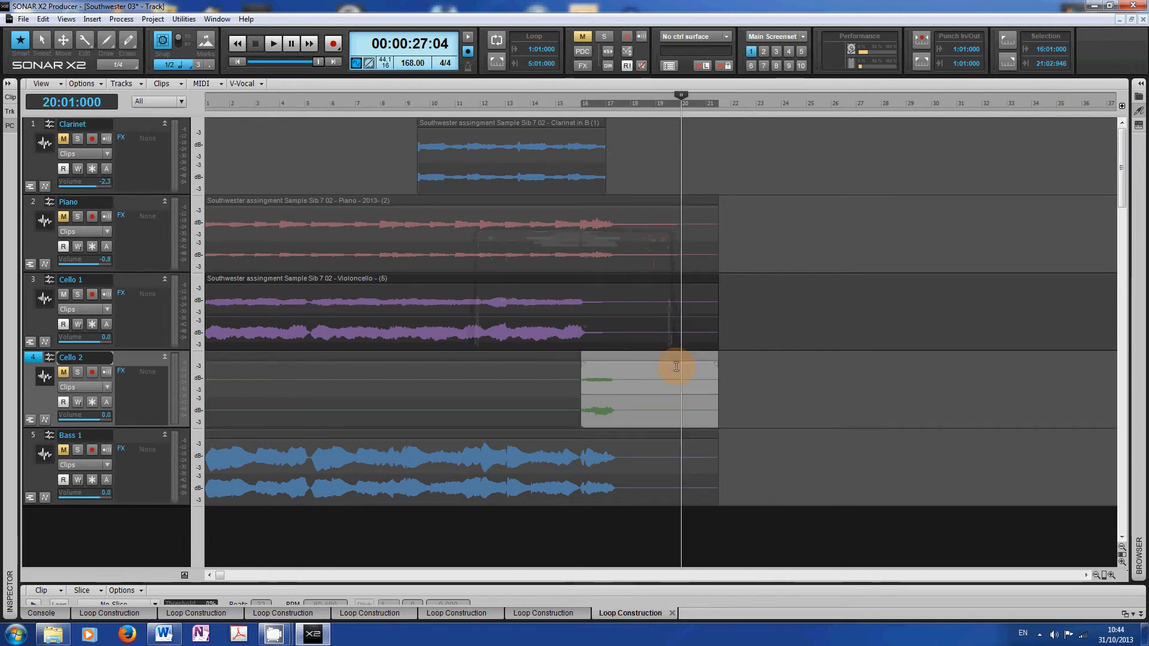
- With the Move tool, shift the split-off end of the Cello 2 clip up onto the Cello 1 track at the same position
click(63, 40)
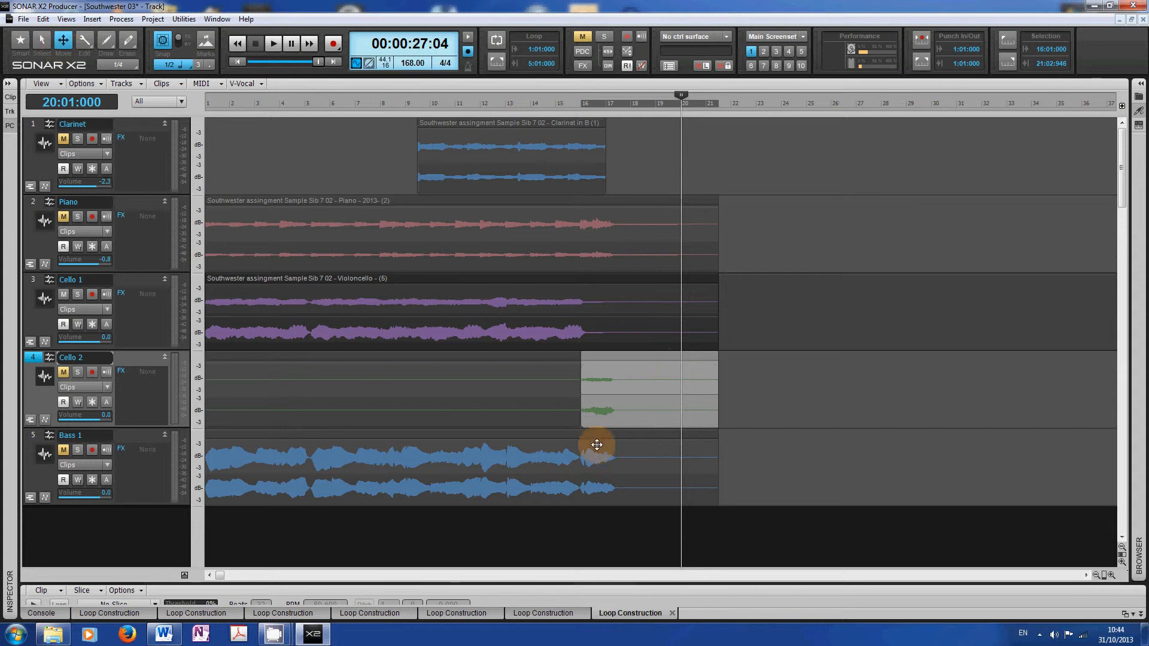
drag(650, 390, 655, 342)
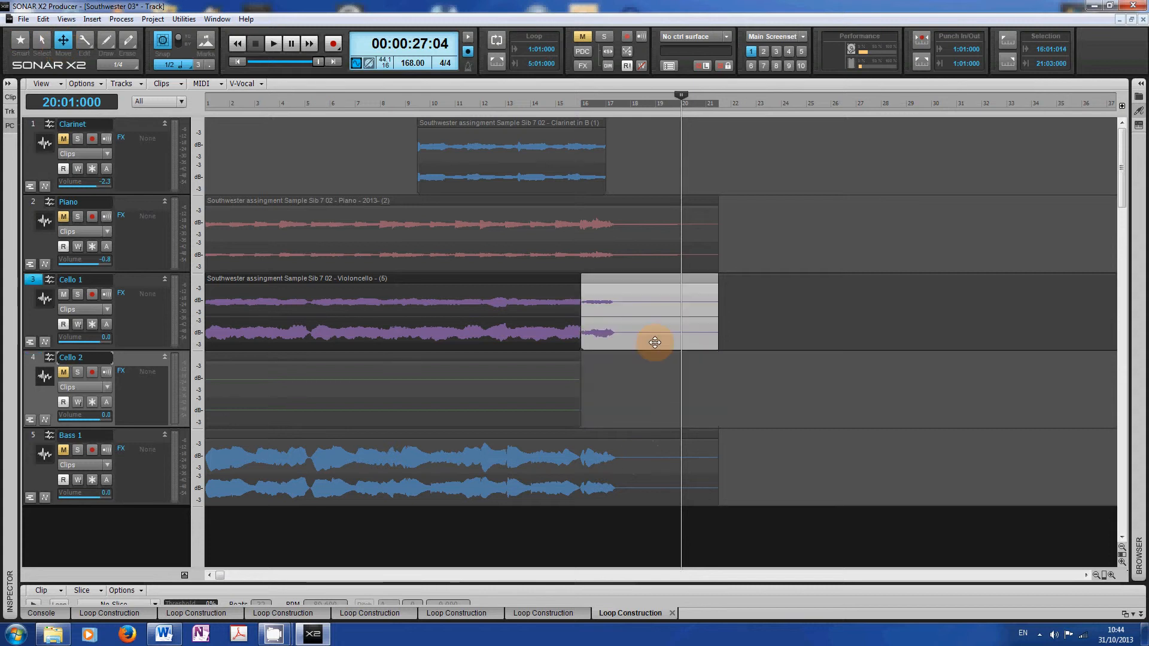
- Play back the Cello 1 track from around bar 13 to audition the join, then stop and return to the start
click(1125, 562)
click(1125, 561)
click(1125, 561)
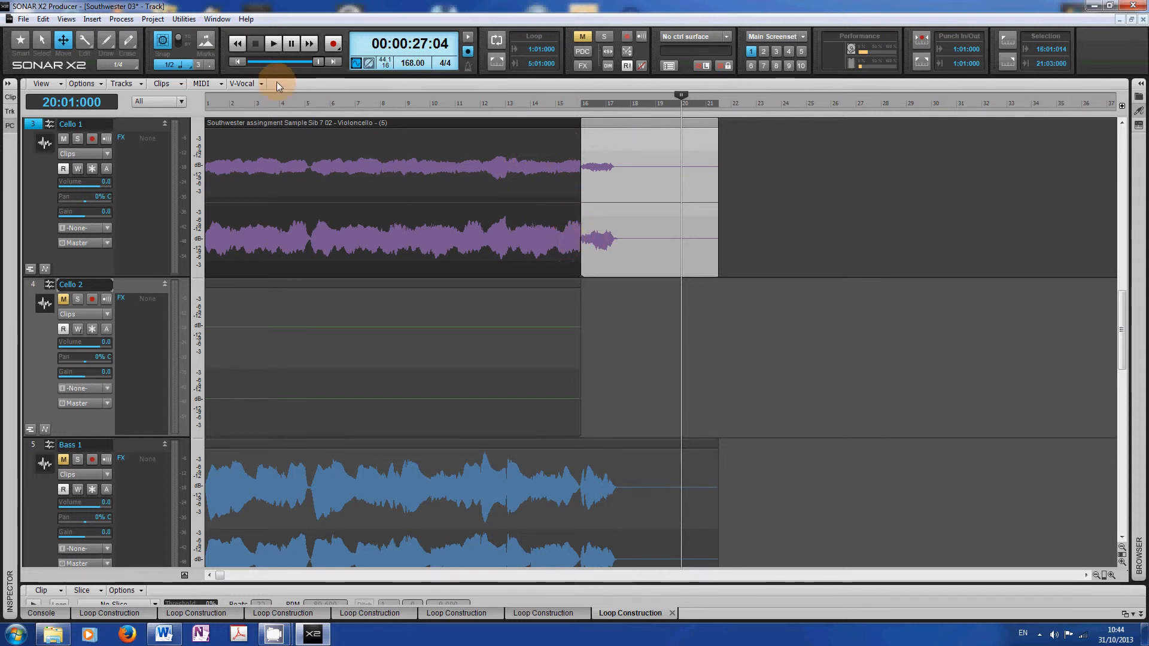
click(42, 41)
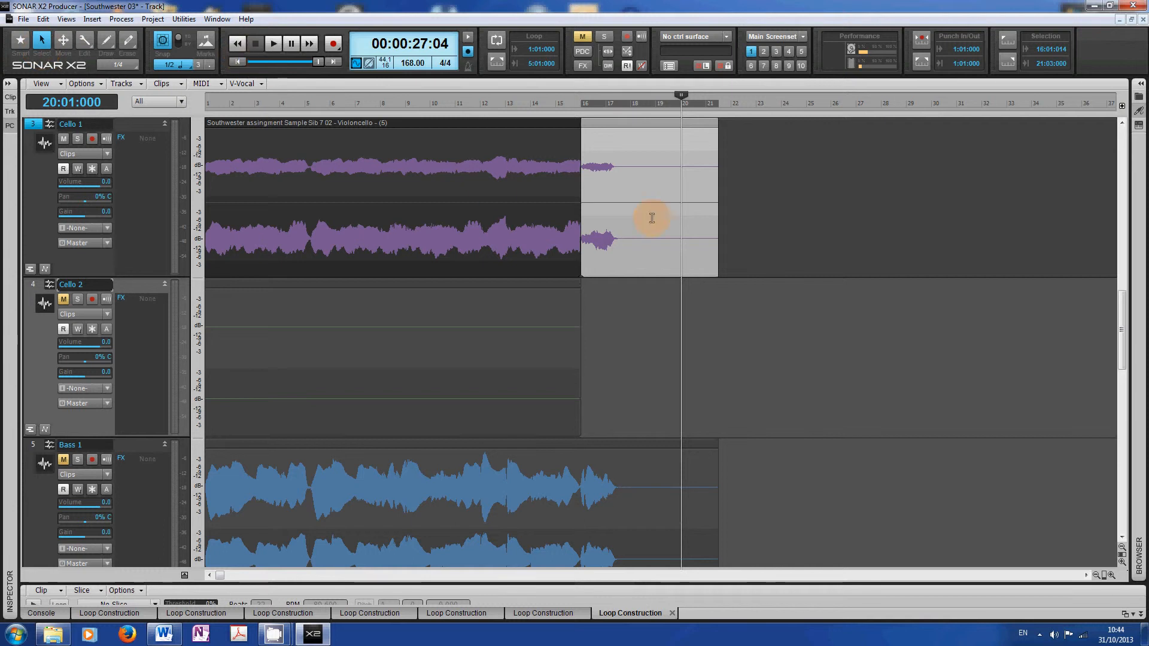
click(515, 178)
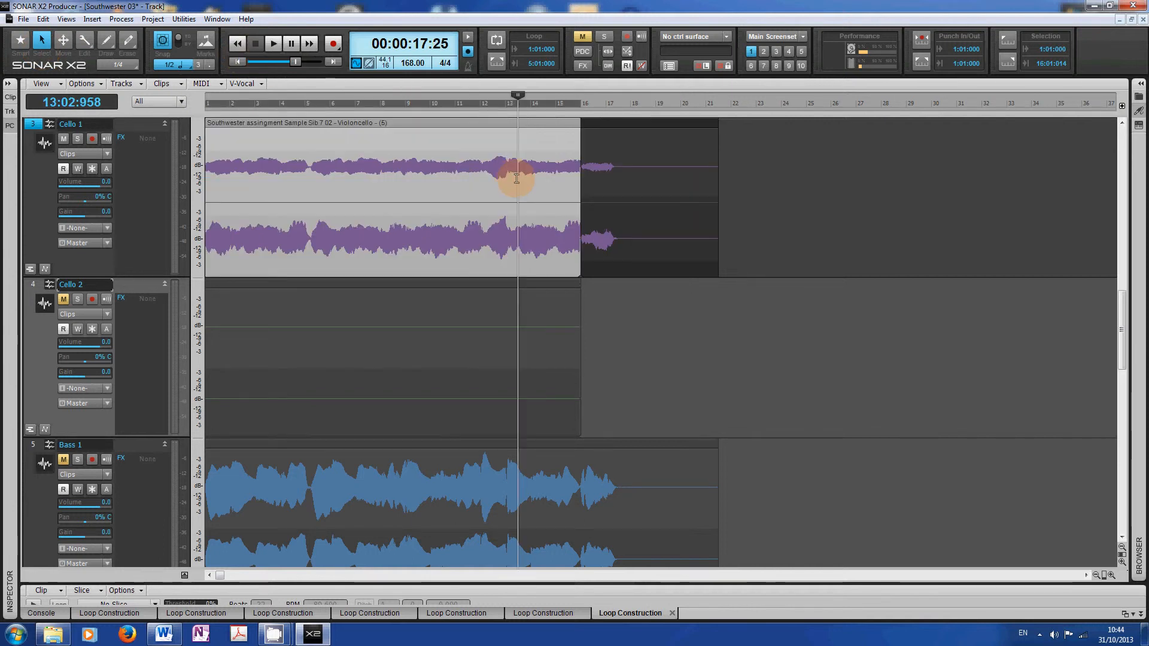
click(275, 43)
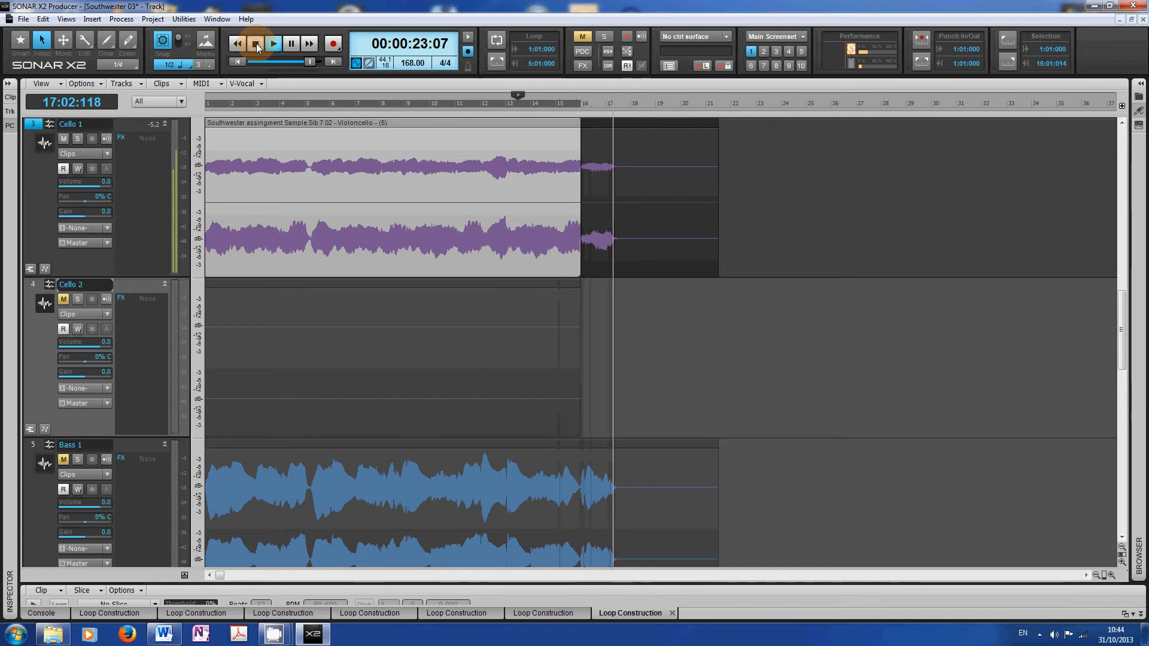
click(256, 44)
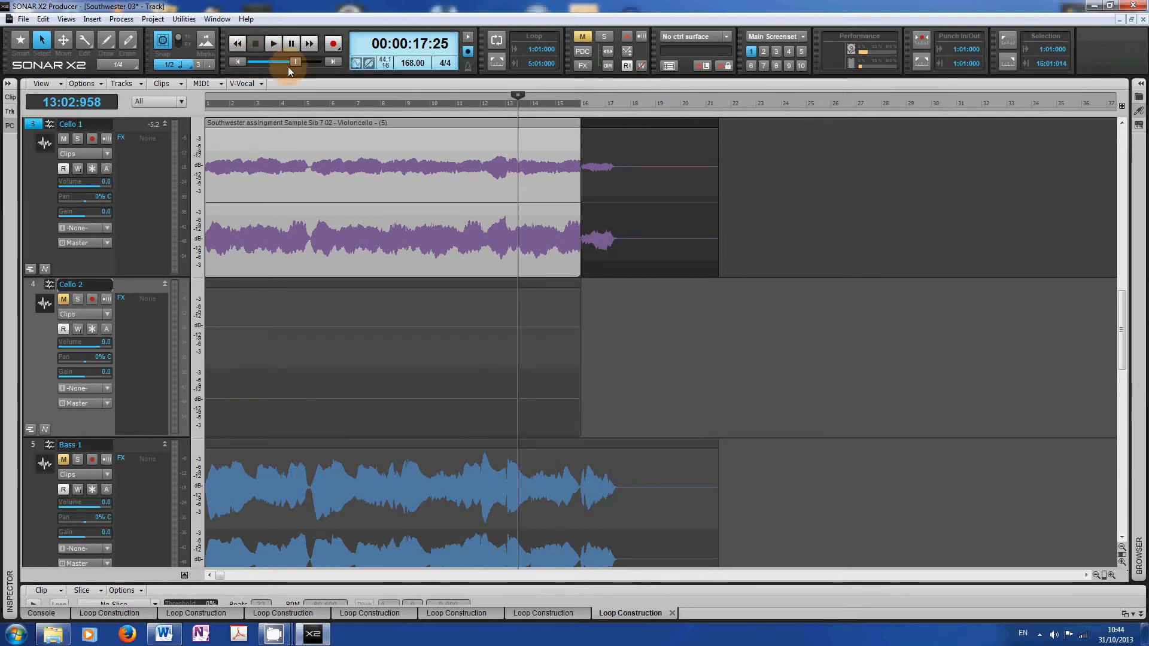
click(296, 62)
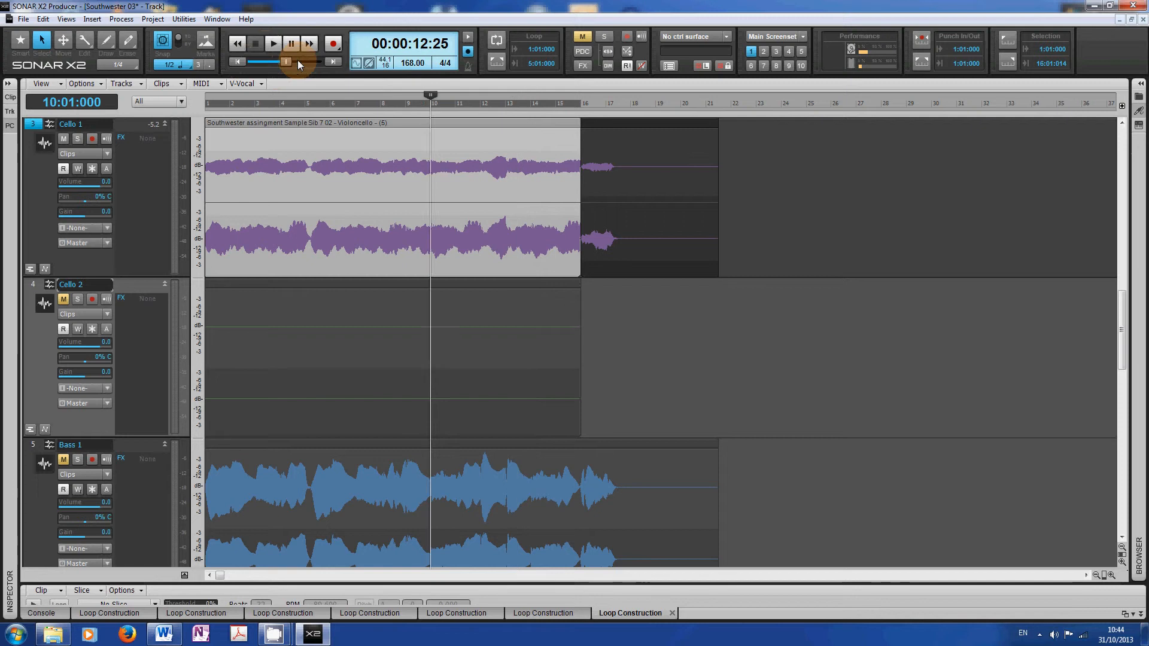
drag(297, 62, 253, 61)
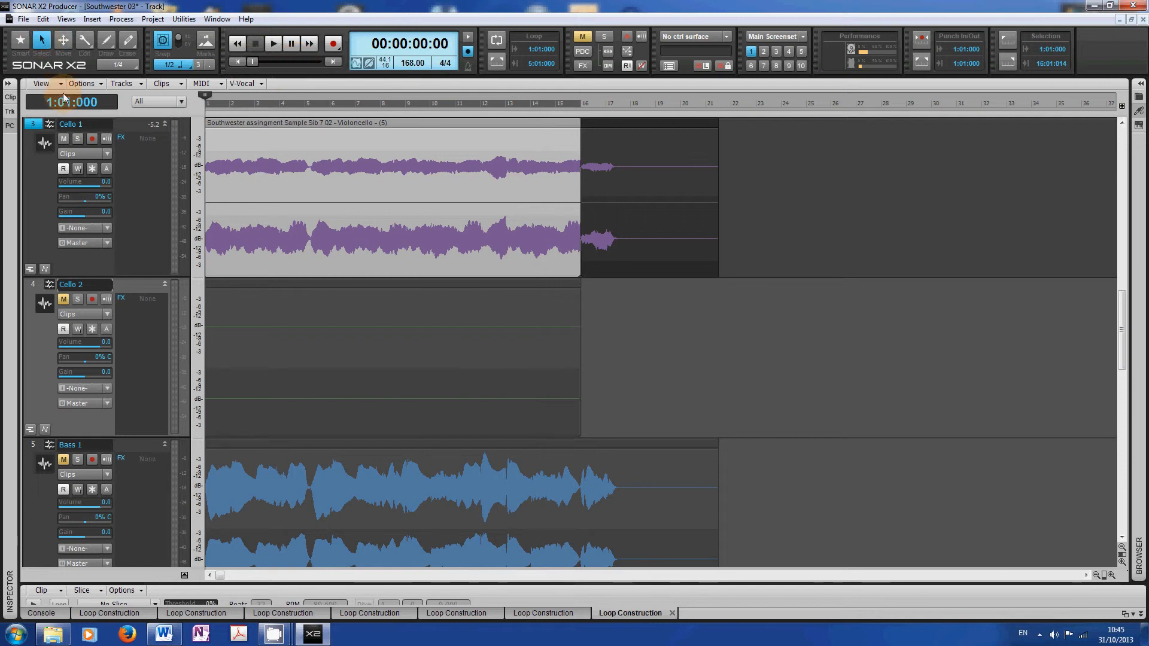
- With Auto Crossfade on and the Smart tool, extend the later Cello 1 clip's start back about a bar to crossfade the two clips
click(96, 84)
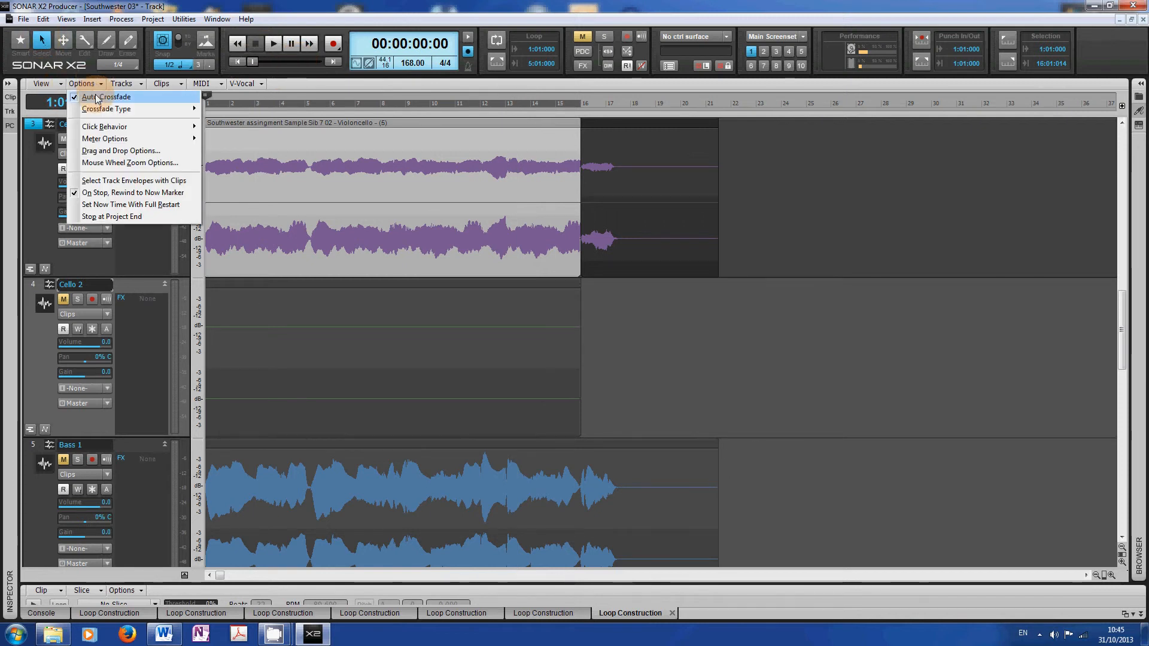
click(16, 40)
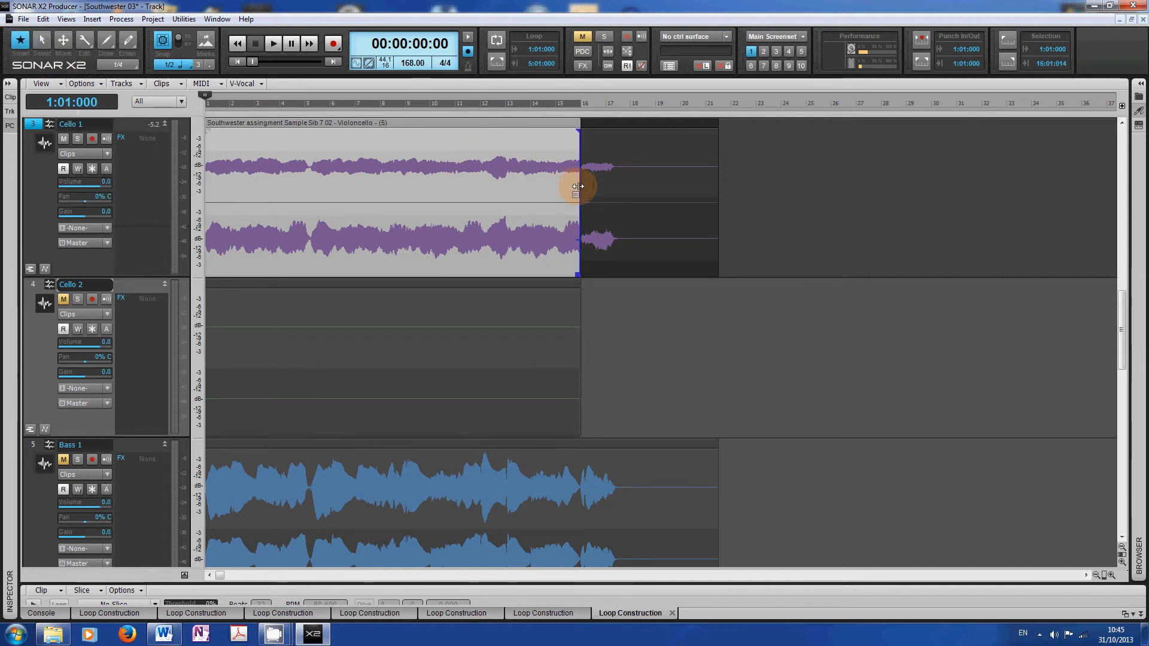
drag(578, 186, 582, 187)
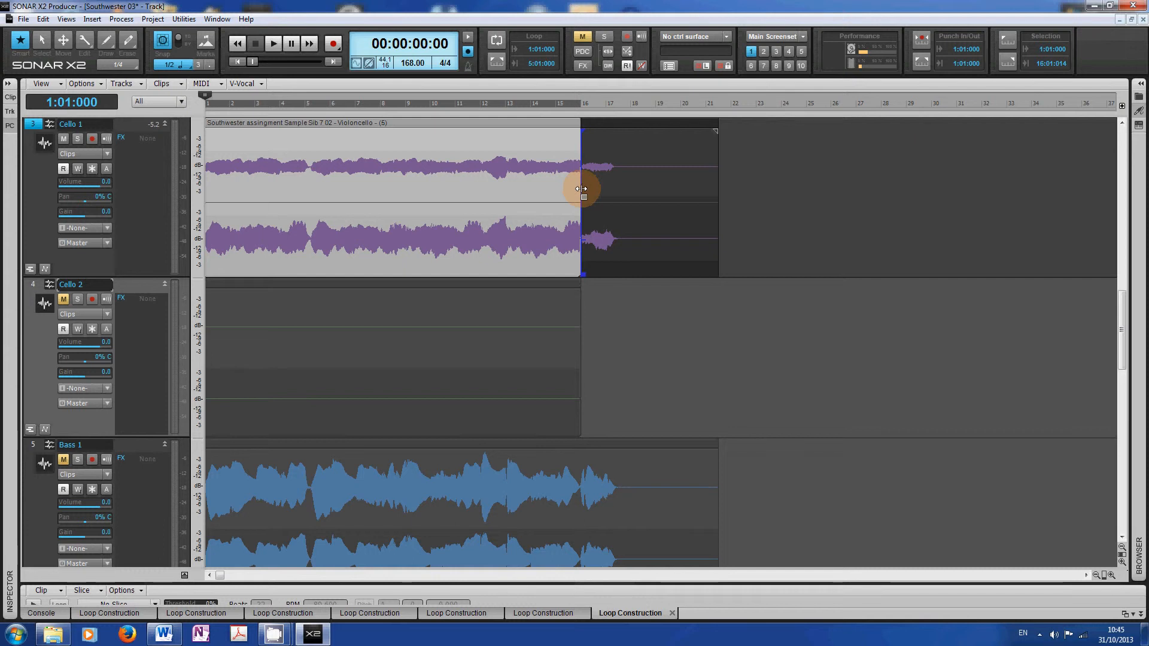
drag(581, 188, 549, 193)
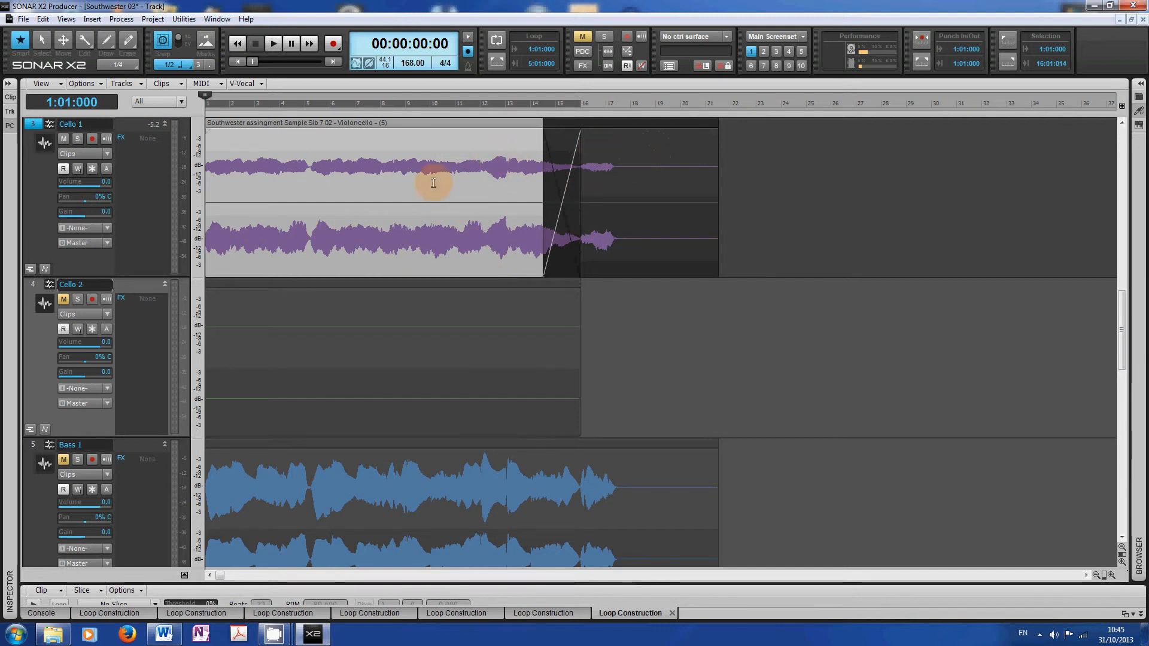
- Bounce the crossfaded Cello 1 clips into a single clip
click(40, 41)
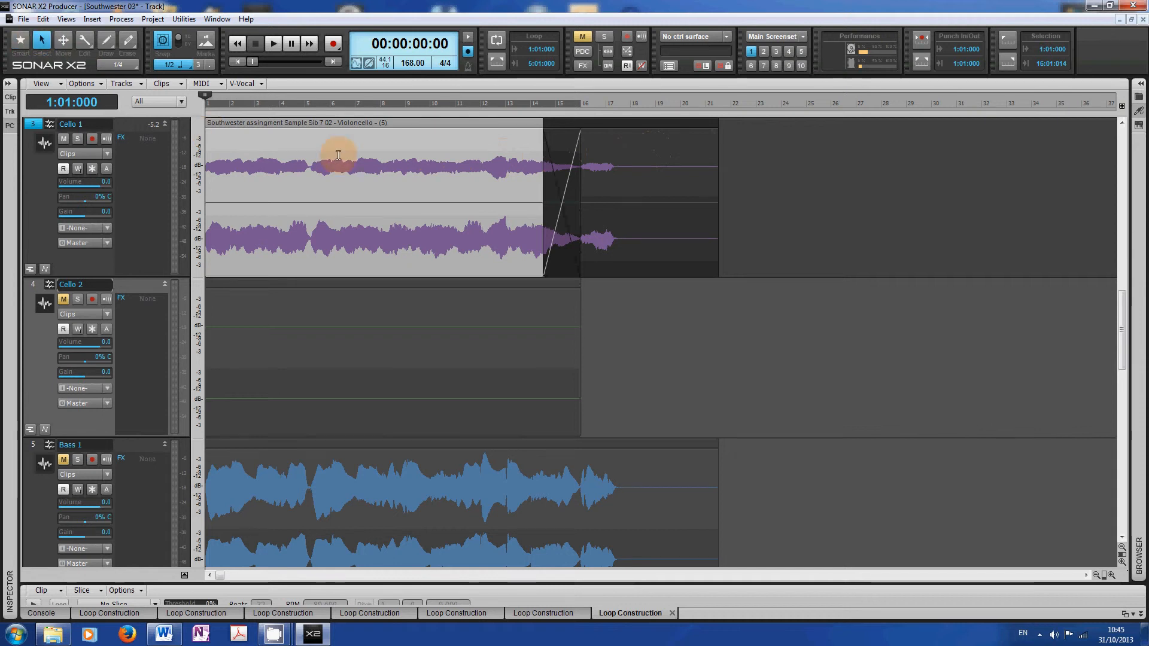
click(632, 146)
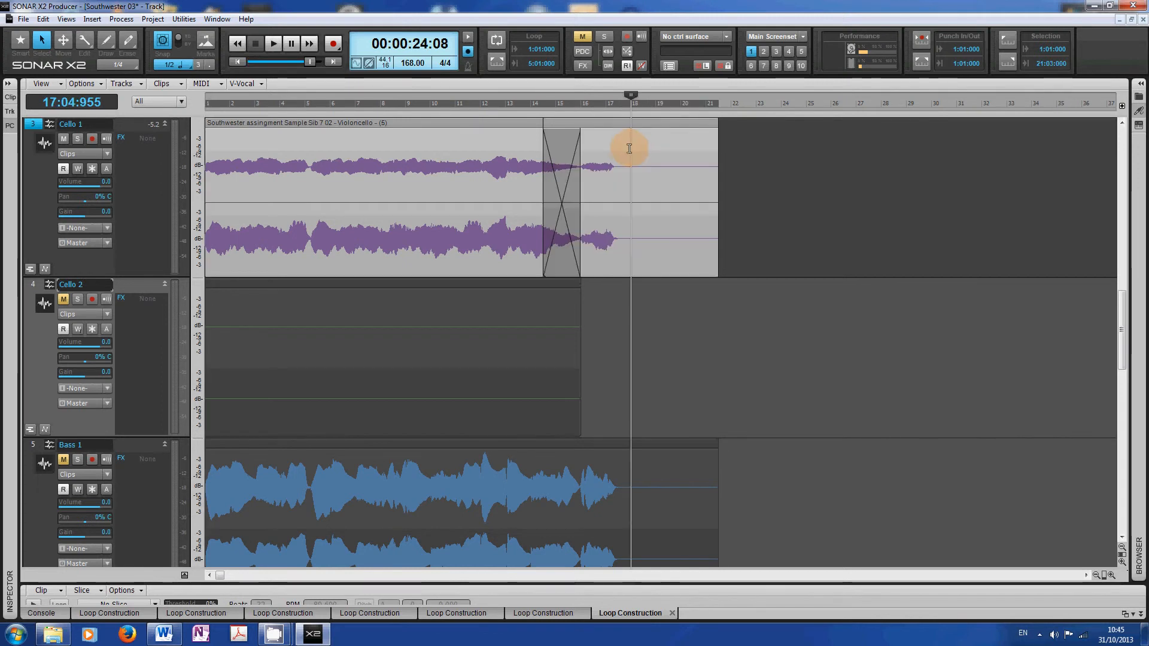
right_click(627, 148)
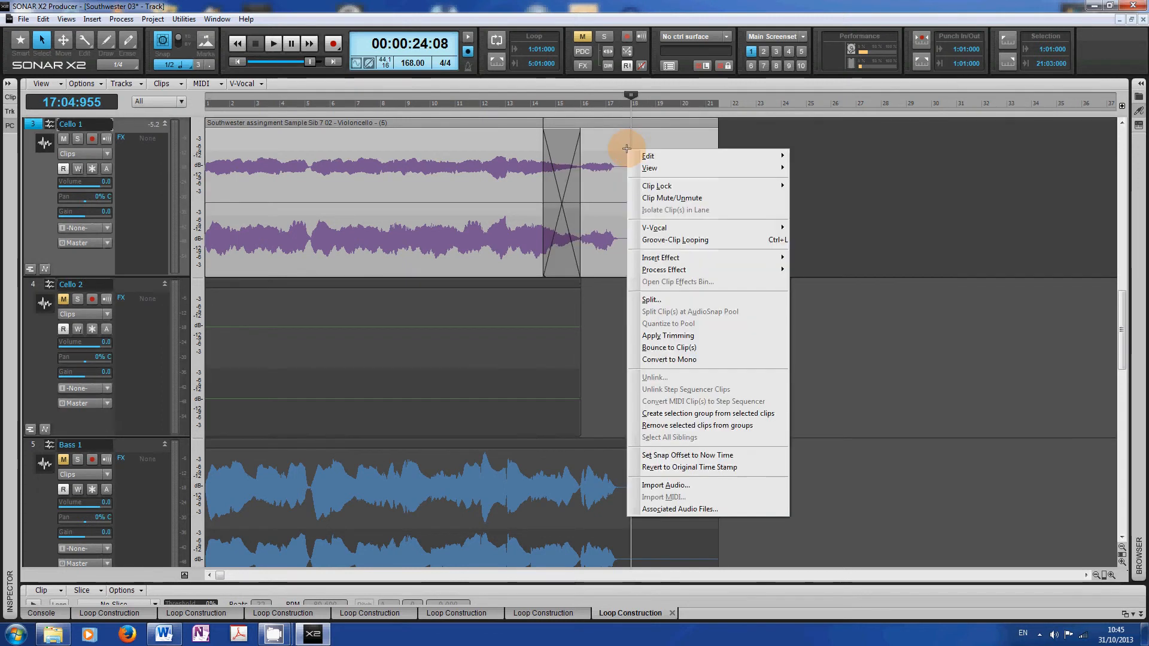
click(664, 348)
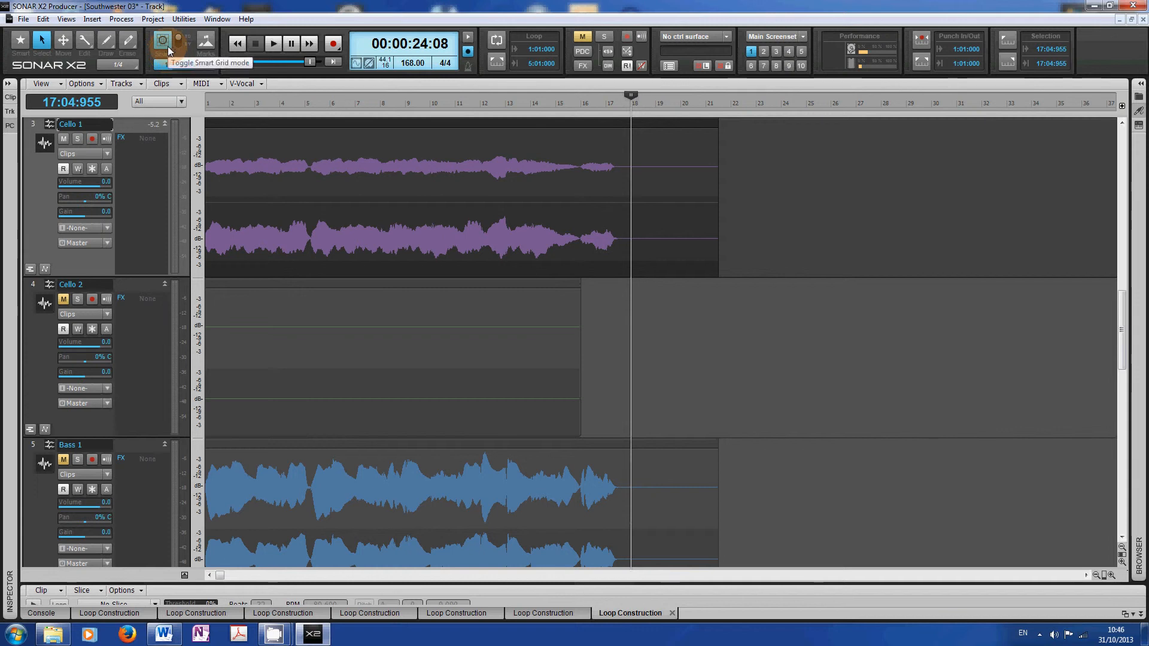
- Set the snap resolution to whole notes
click(1123, 554)
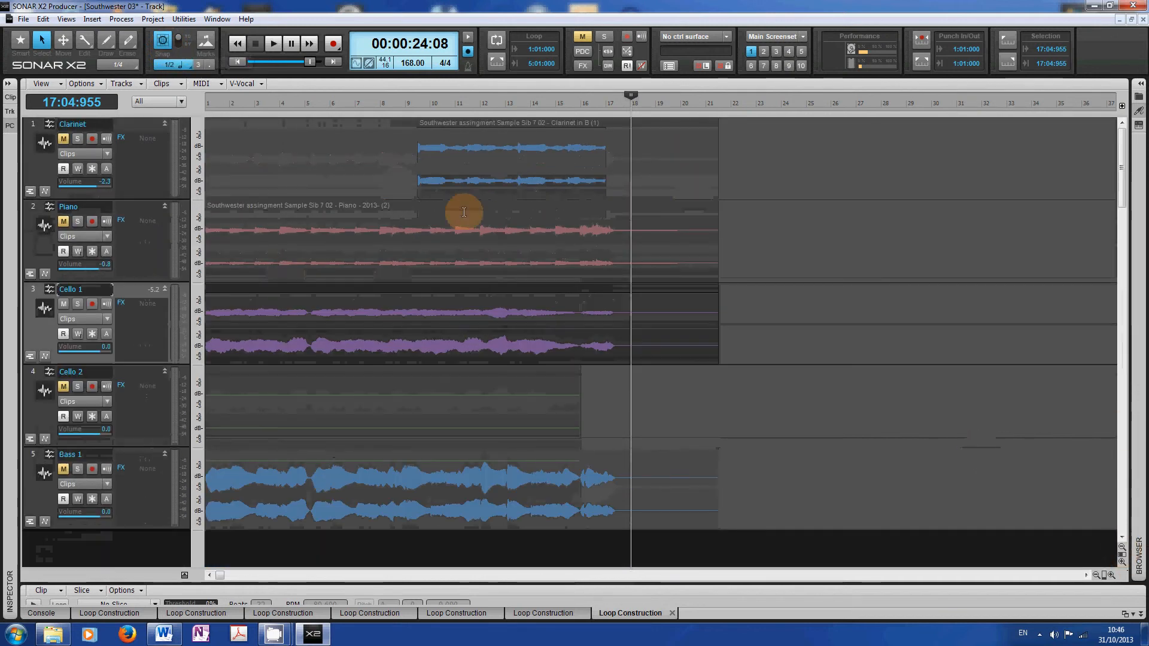
click(306, 135)
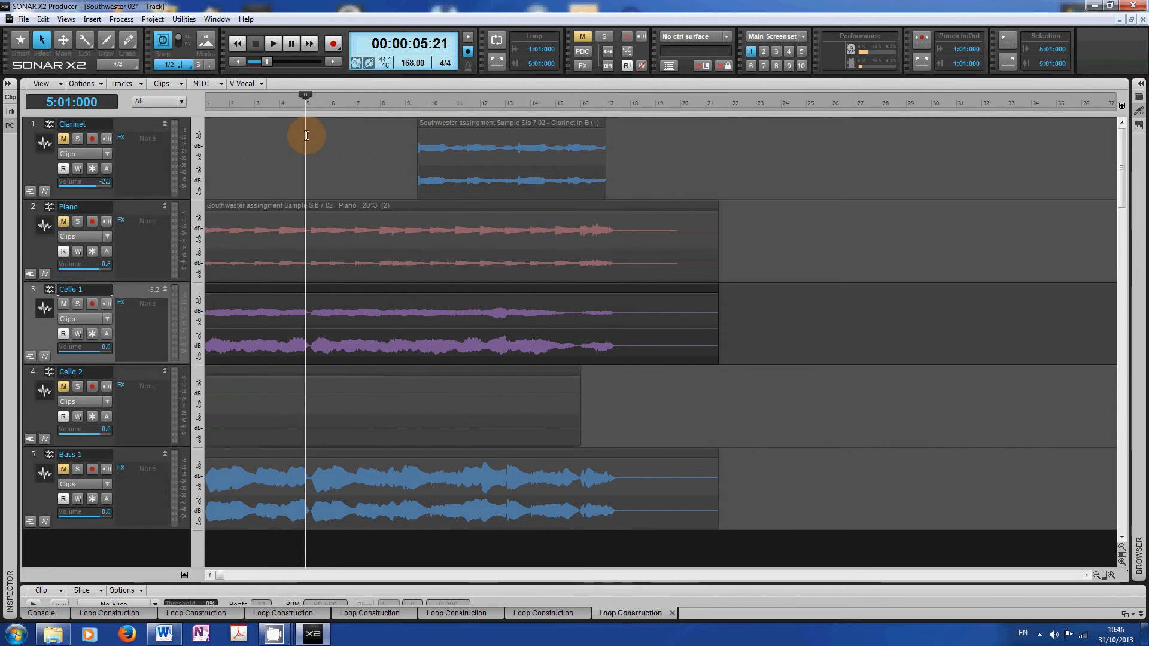
click(333, 133)
click(354, 133)
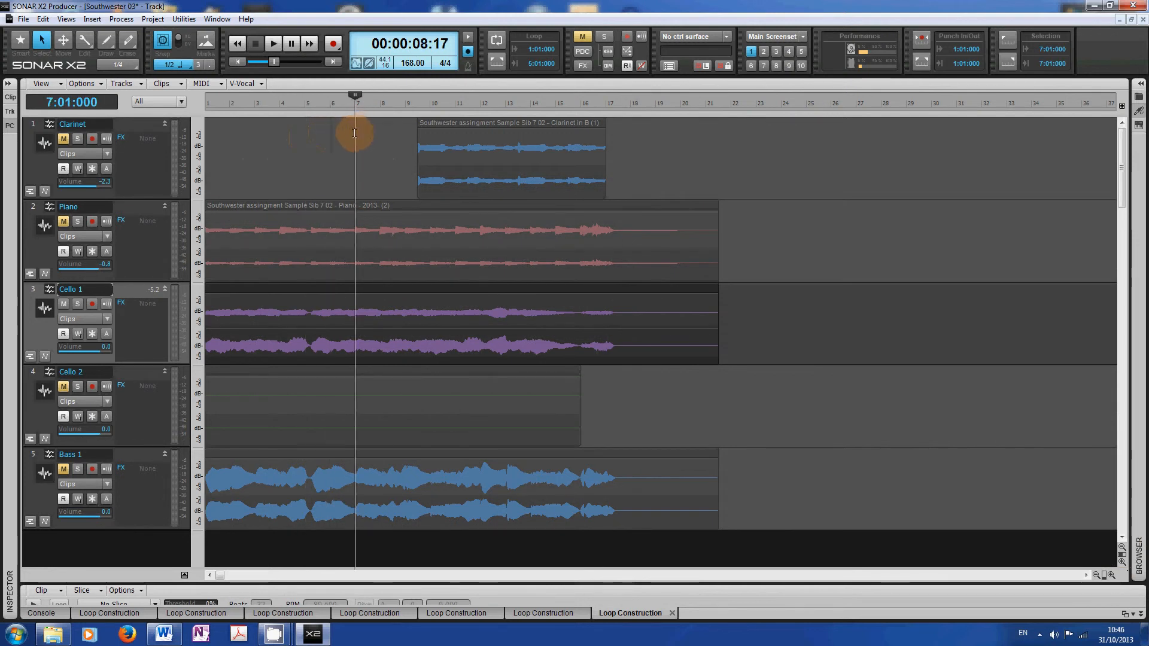
click(189, 64)
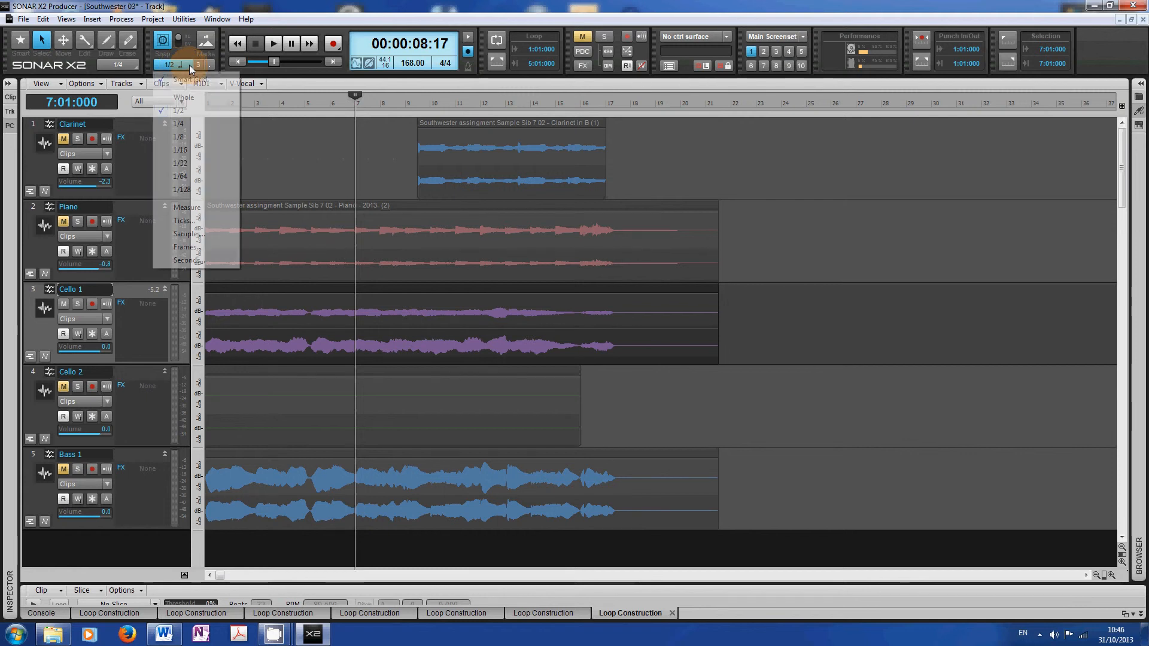
click(186, 98)
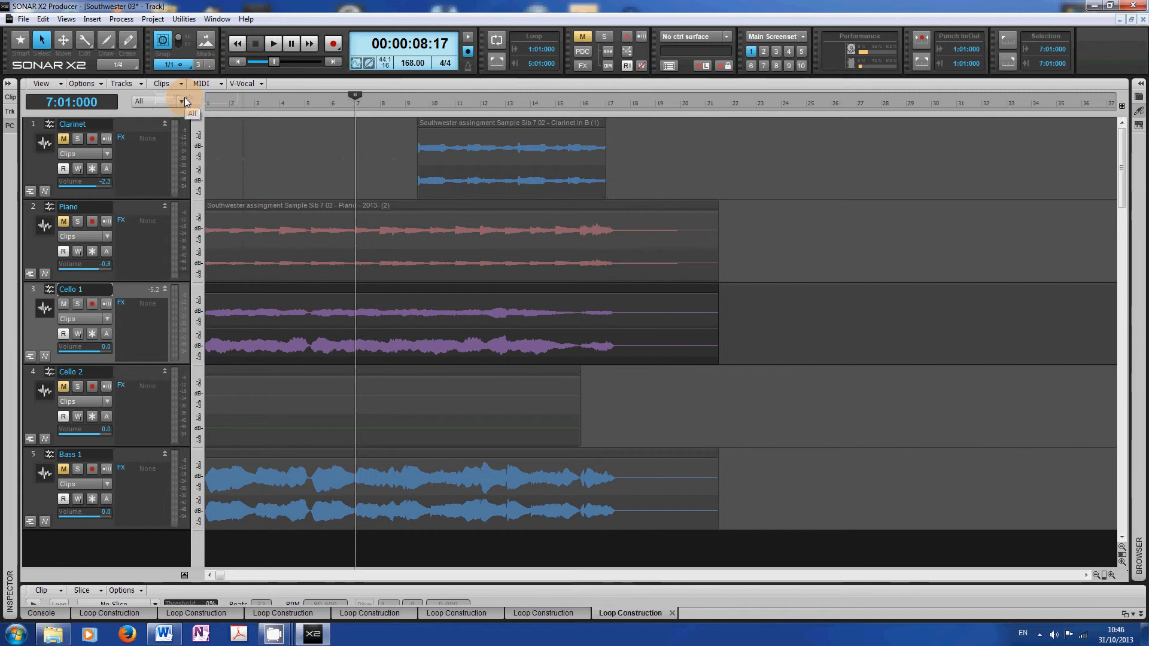
- With the Move tool, reposition the Clarinet clip so it starts exactly at bar 9
click(376, 103)
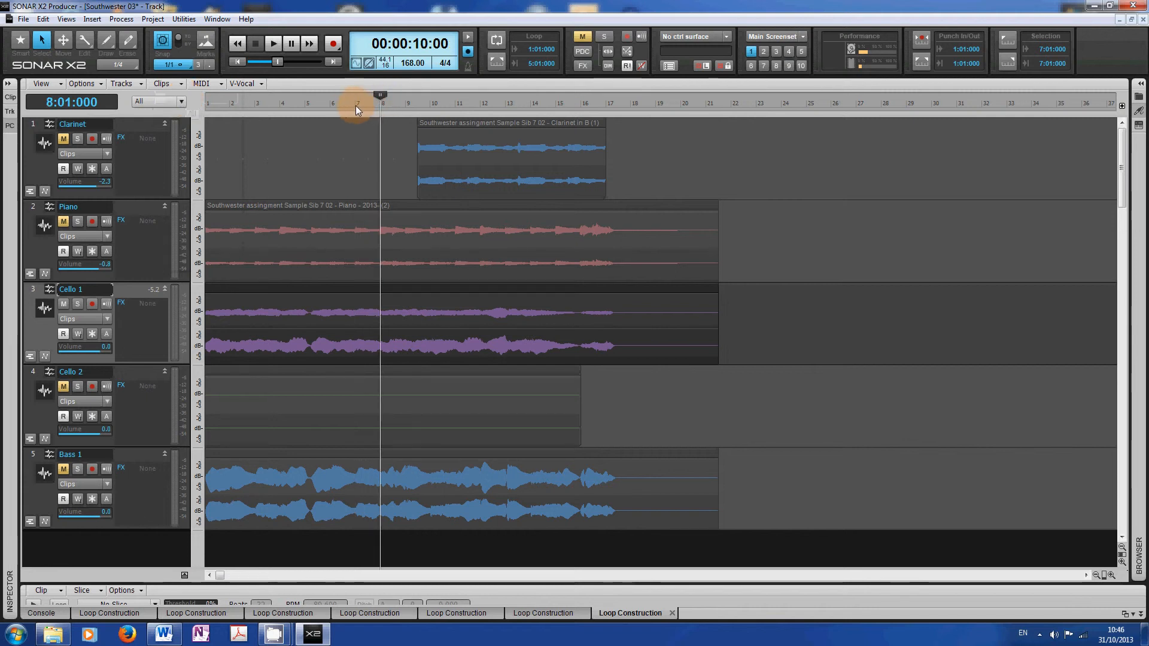
click(355, 105)
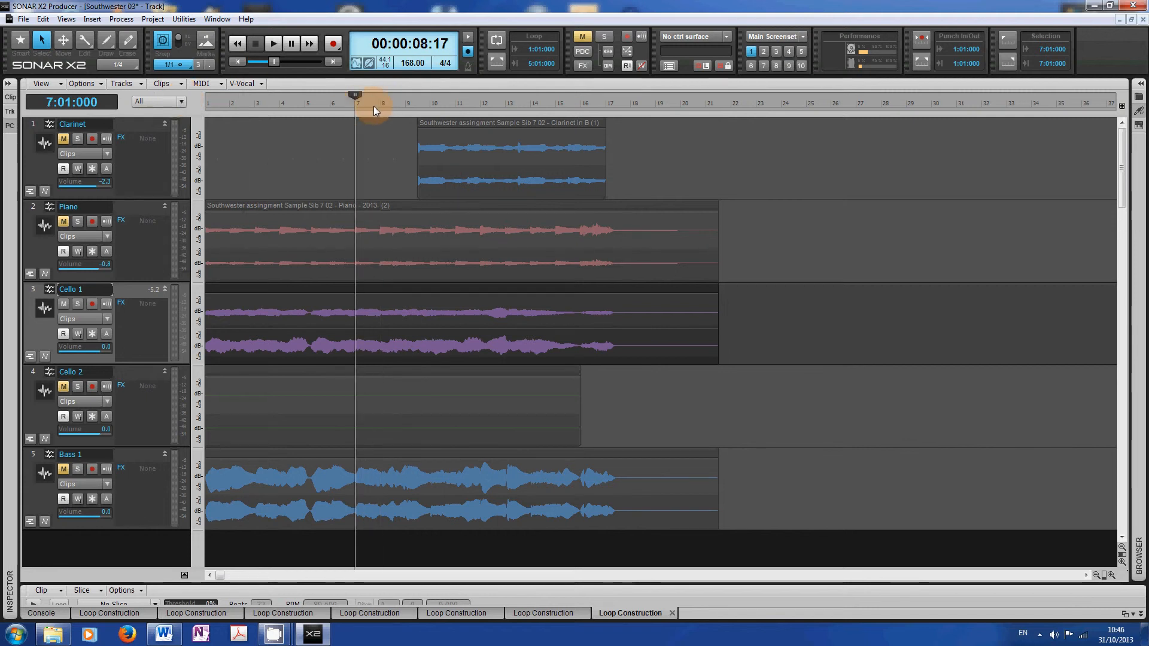
click(63, 41)
drag(528, 128, 498, 129)
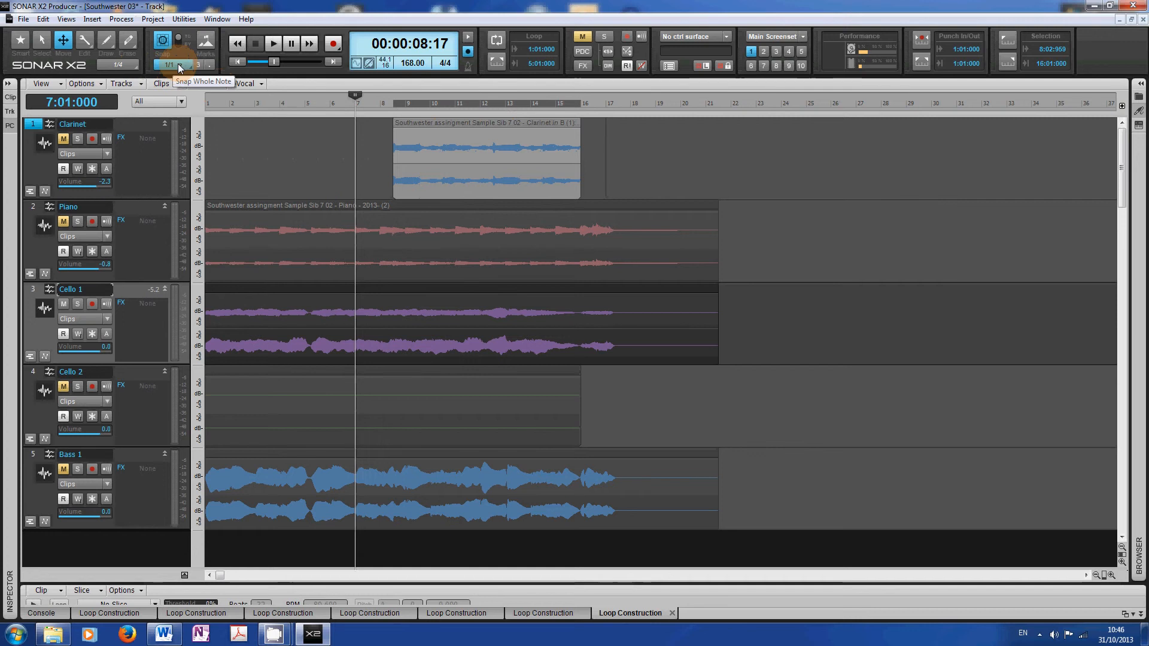
click(459, 142)
drag(455, 136, 481, 140)
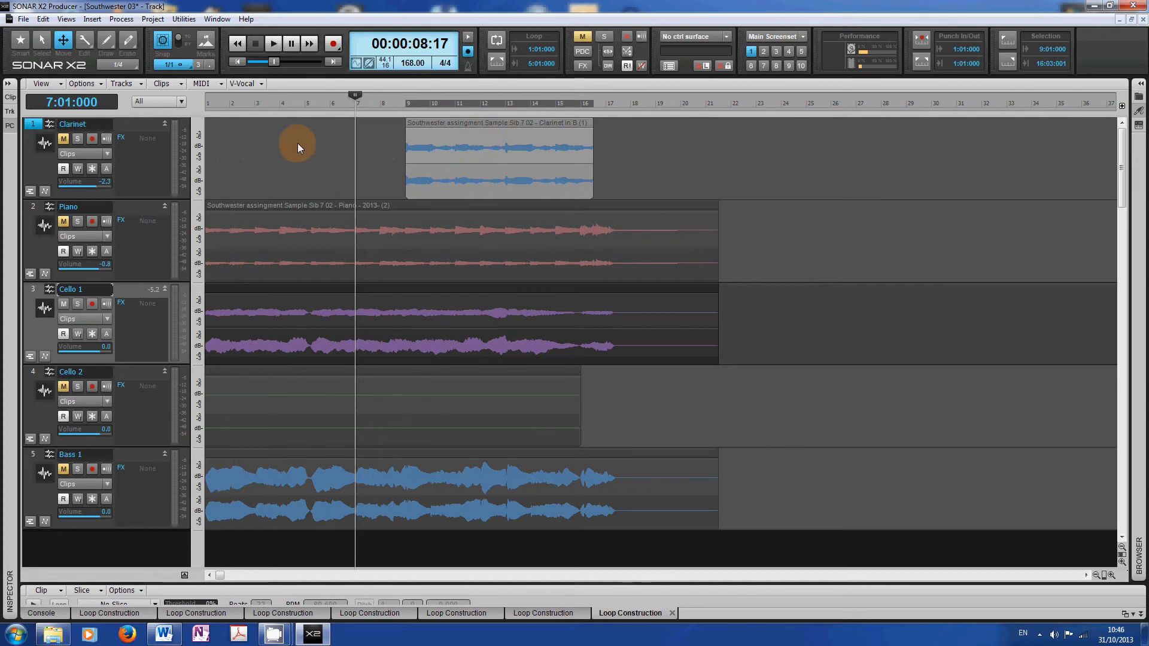
- Turn on looping, set the loop region to bars 1 to 3, and start playback
click(497, 42)
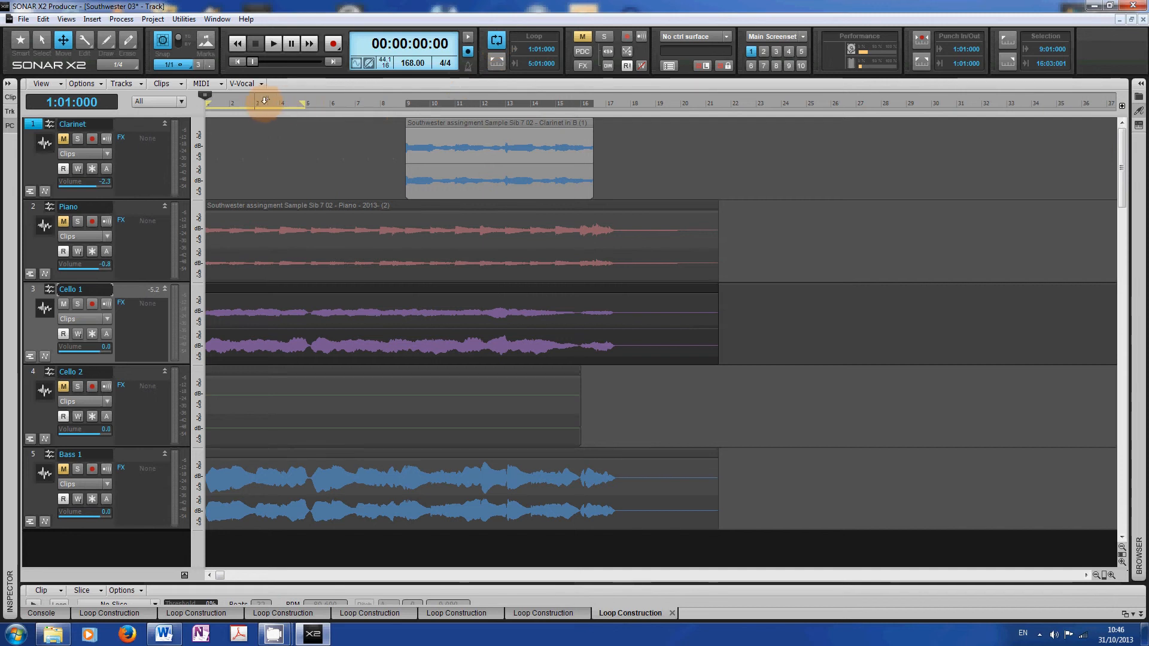
drag(266, 100, 256, 101)
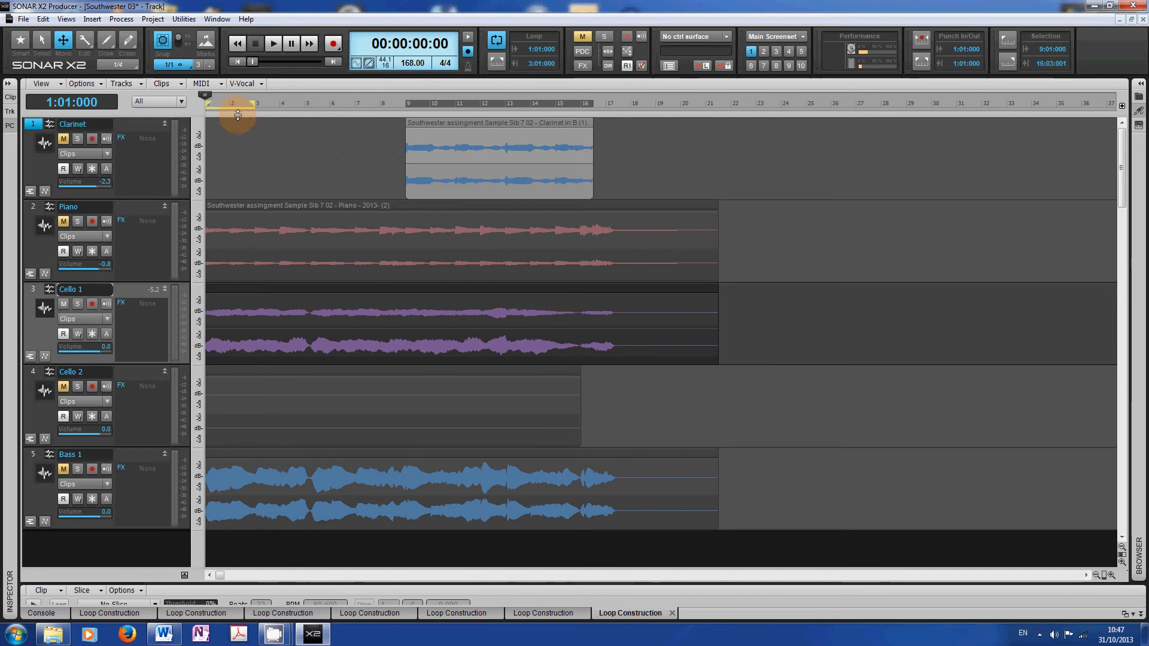
click(270, 44)
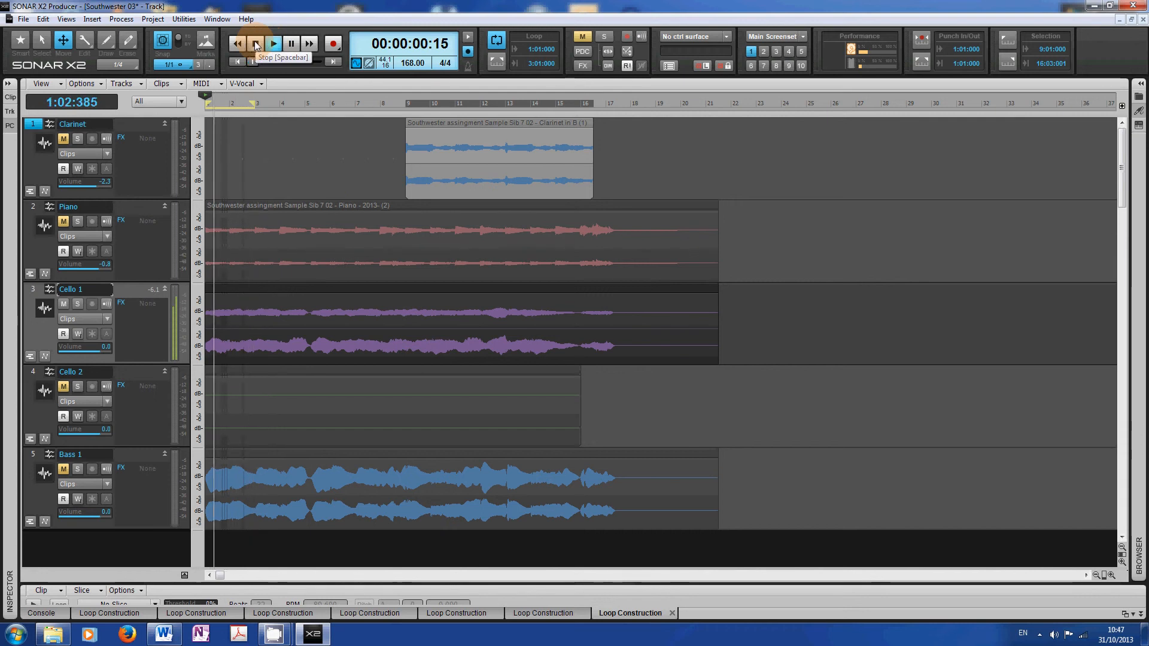
- Stop playback and insert a marker named Chorus at bar 9
click(256, 45)
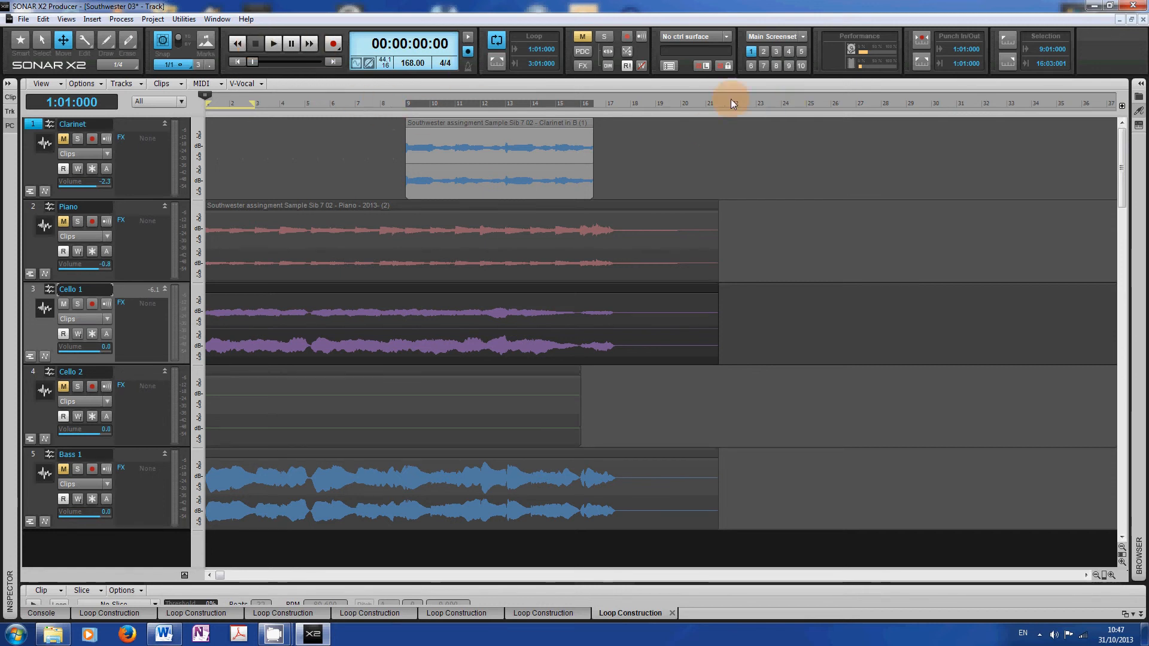
click(406, 100)
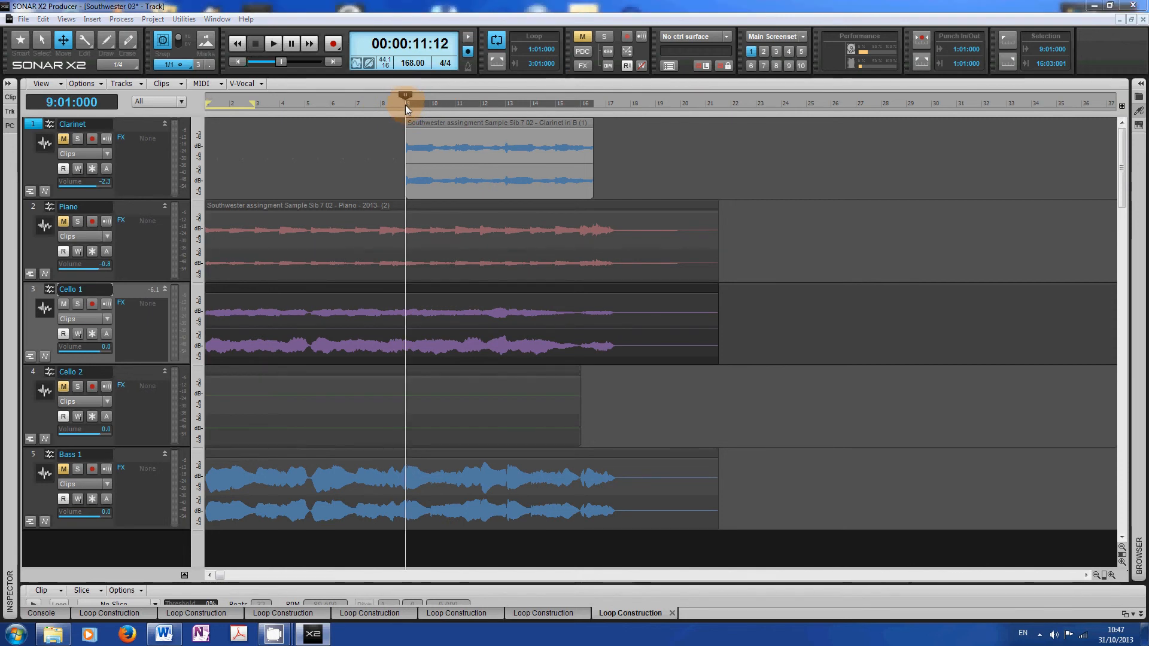
right_click(405, 106)
click(419, 112)
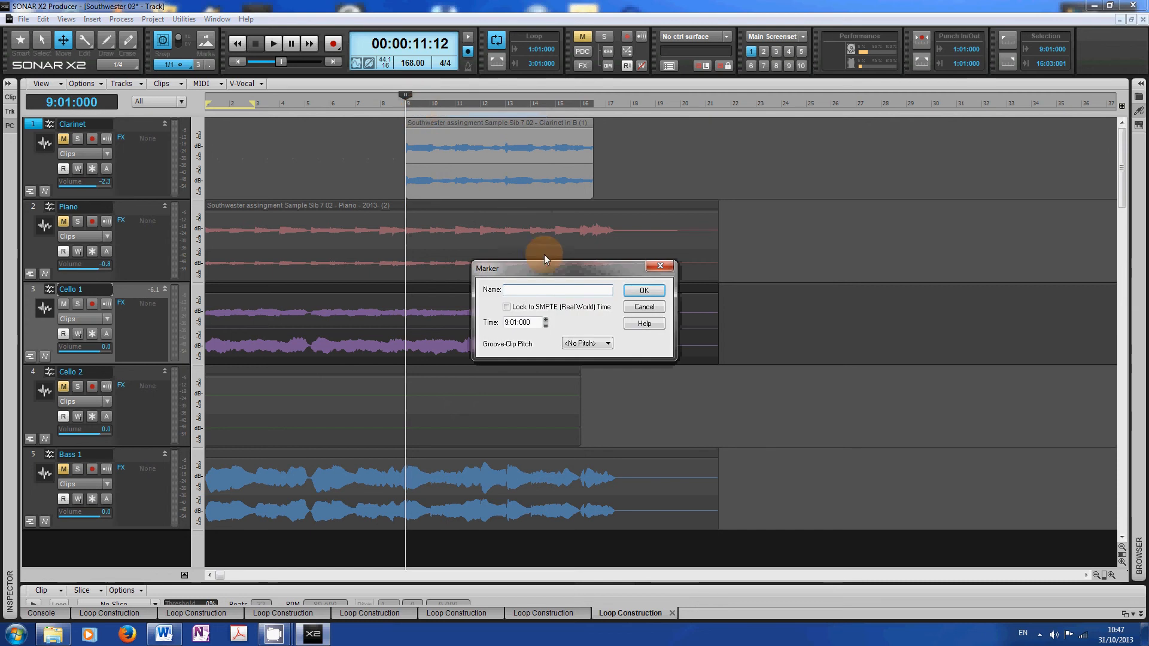
text(Chor)
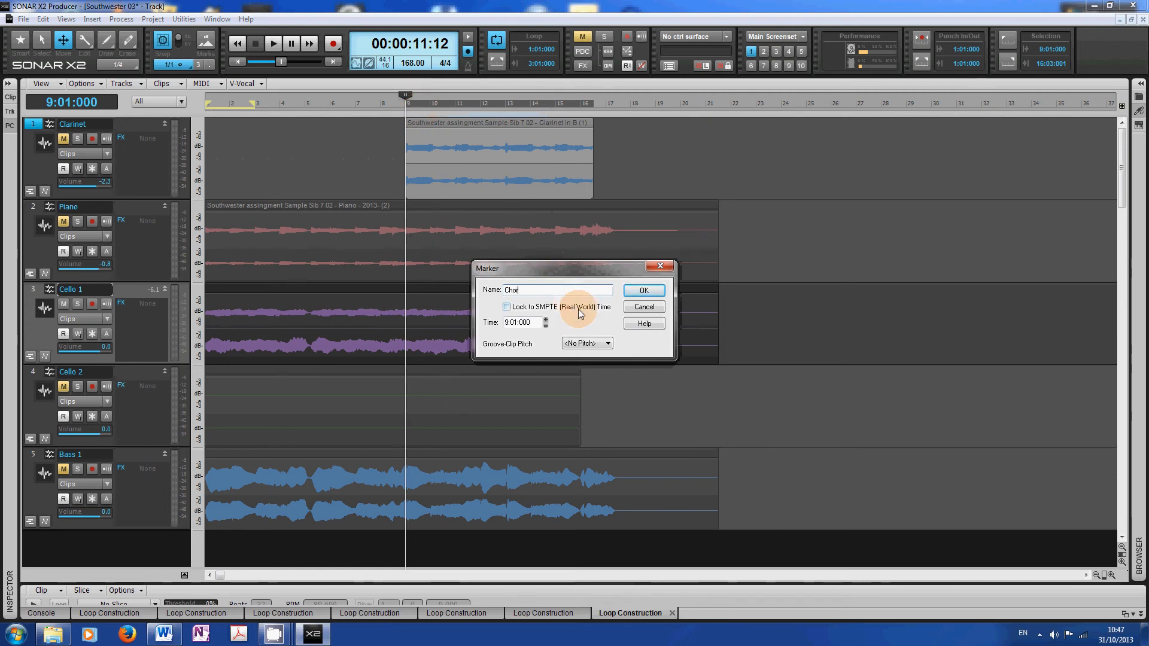
text(us)
click(661, 290)
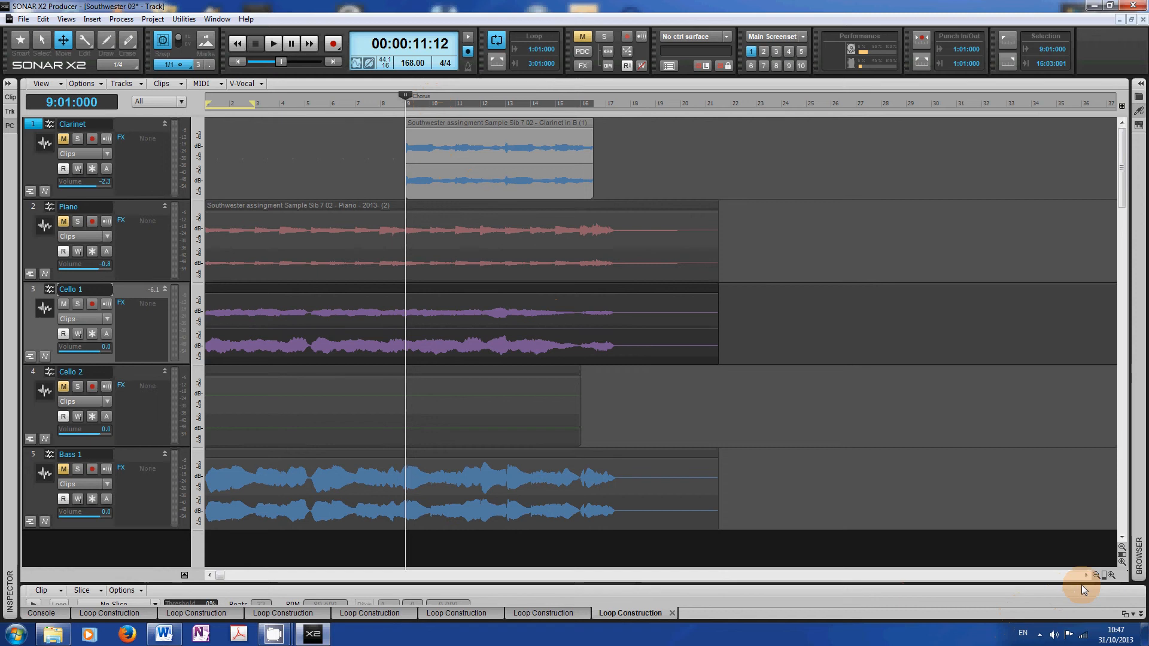
- Zoom the track view in and out horizontally and vertically to examine the arranged clips
click(1112, 575)
click(1112, 575)
click(1112, 575)
click(1112, 574)
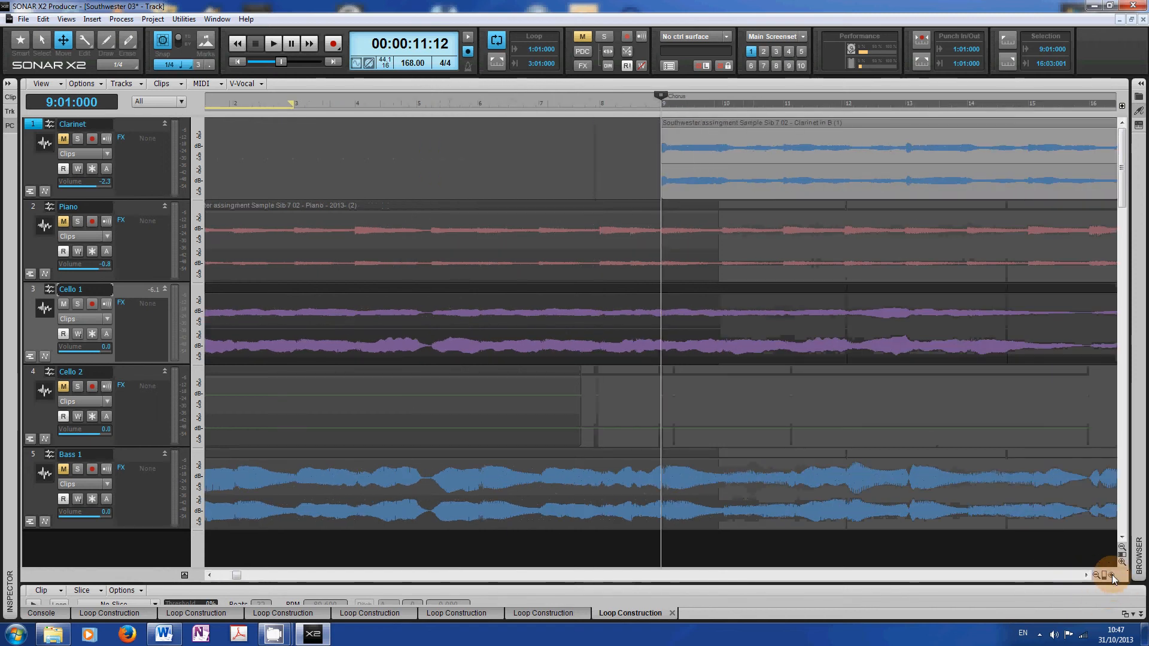
click(1098, 574)
click(1097, 574)
click(1112, 574)
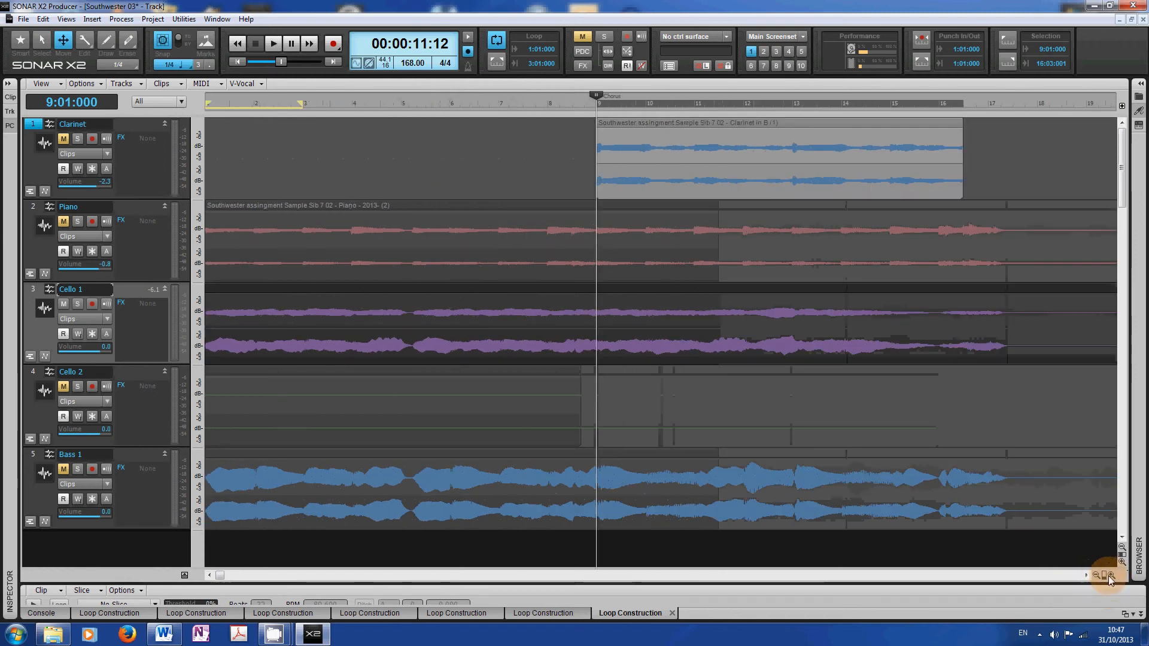
click(1123, 564)
click(1123, 563)
click(1123, 564)
click(1123, 564)
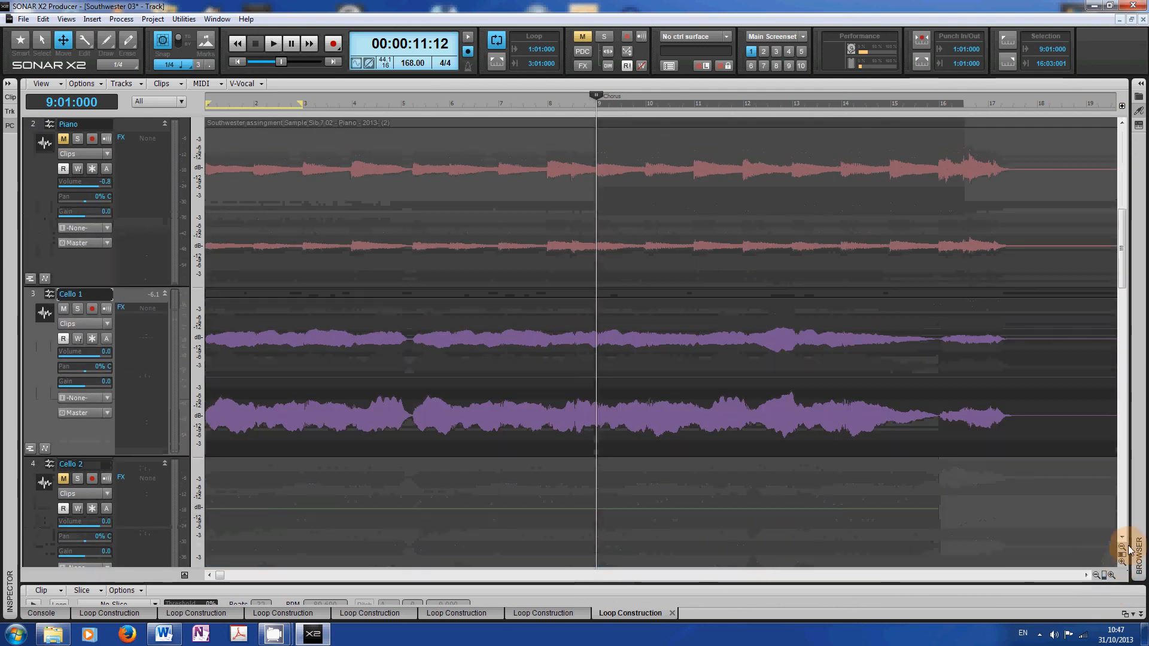
click(1121, 548)
click(1121, 548)
click(1121, 547)
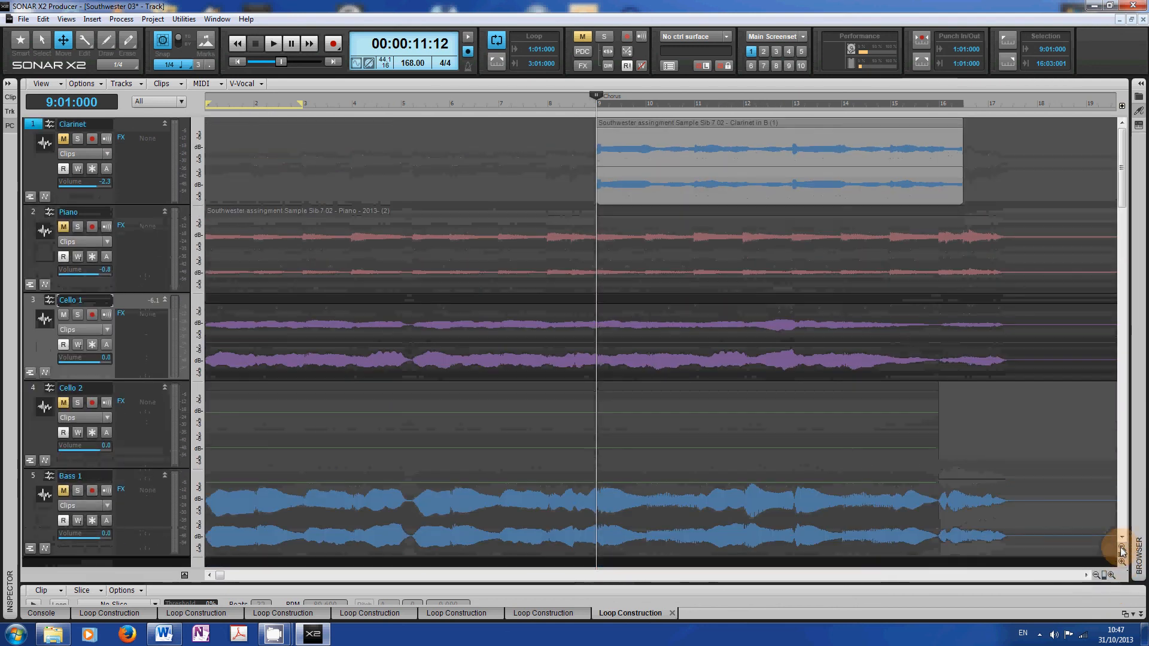
click(1121, 548)
click(1121, 547)
click(1123, 564)
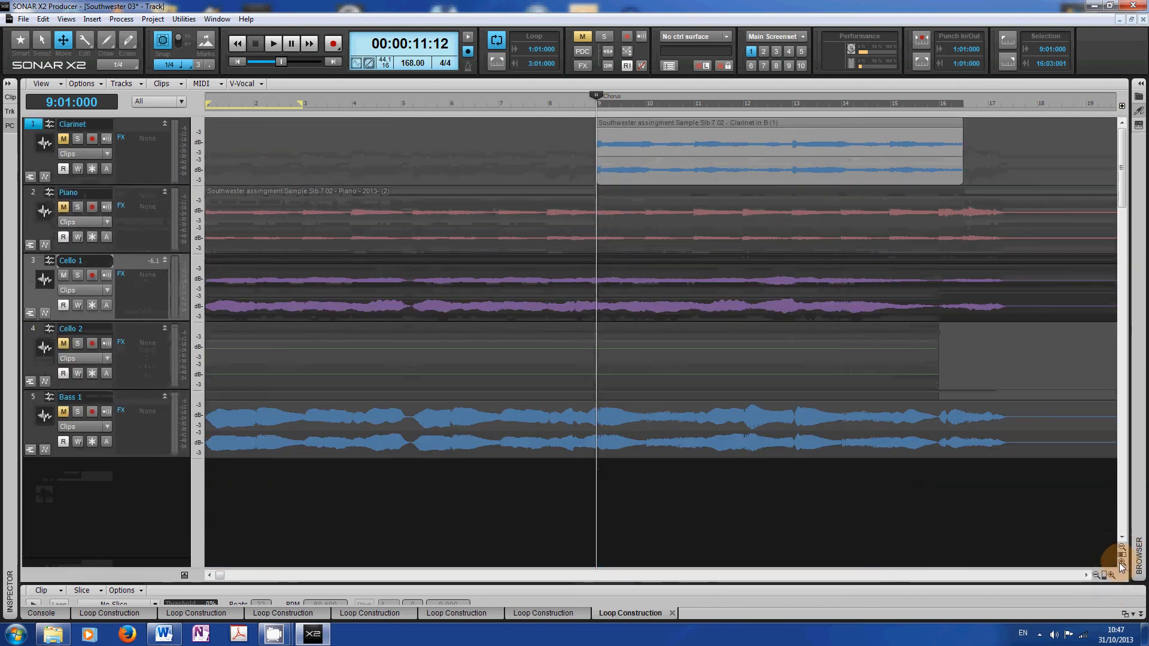
click(1097, 575)
click(1096, 576)
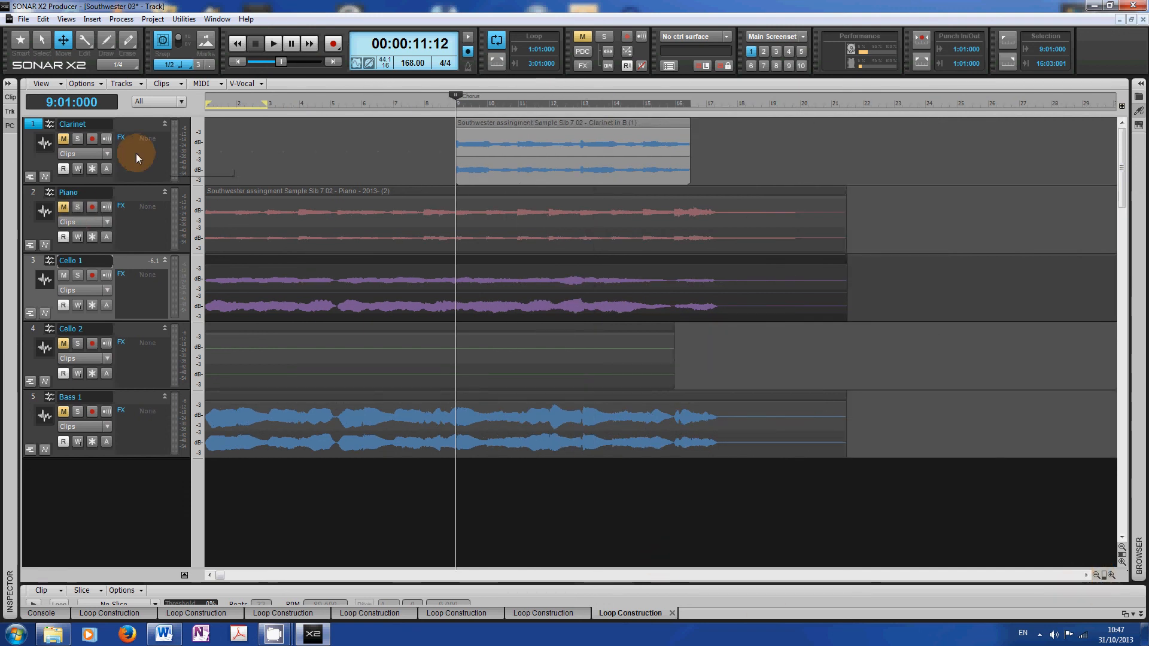
- Rename the Clarinet track to Clarinet Bb
click(34, 125)
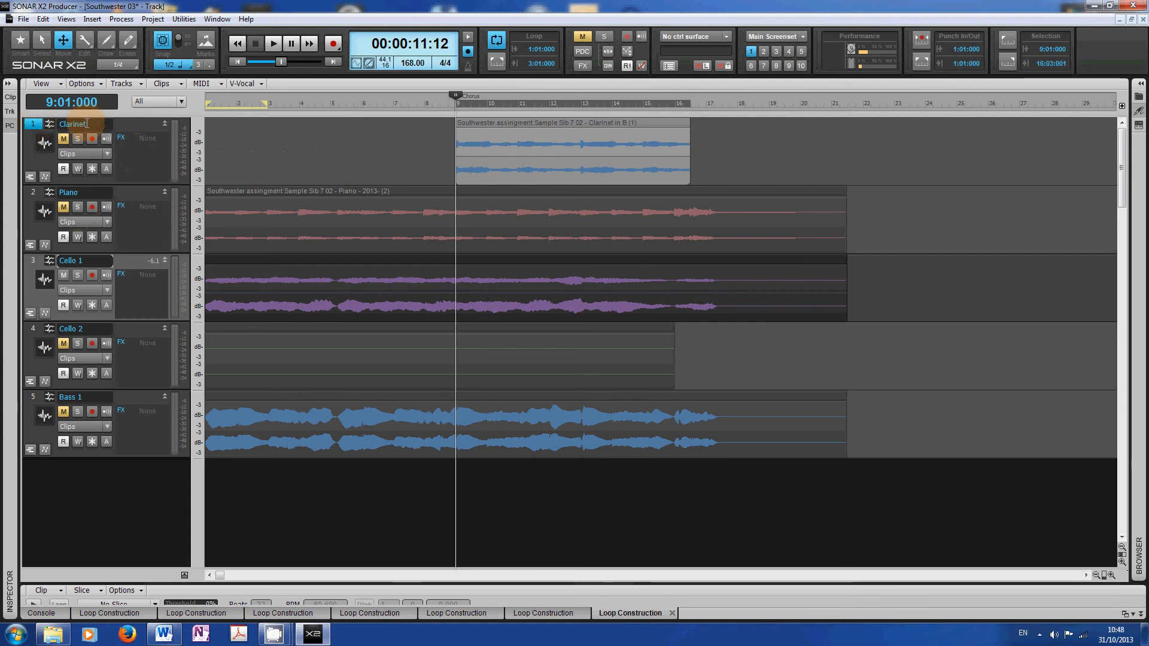
double_click(87, 124)
click(86, 124)
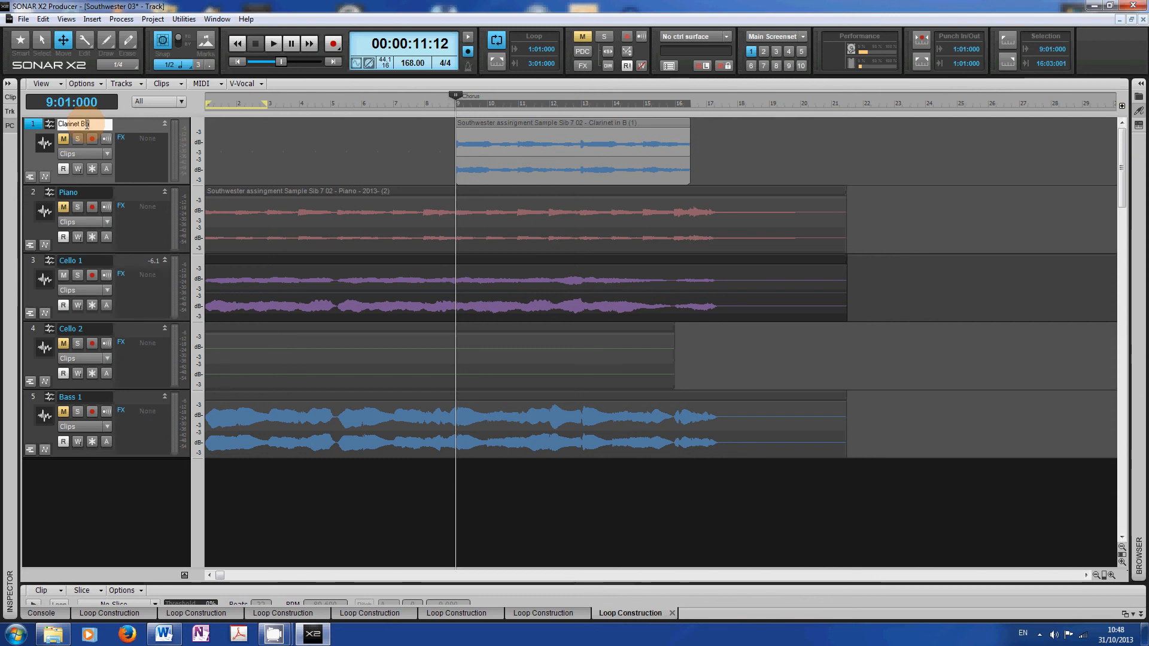
text(Bb)
key(Return)
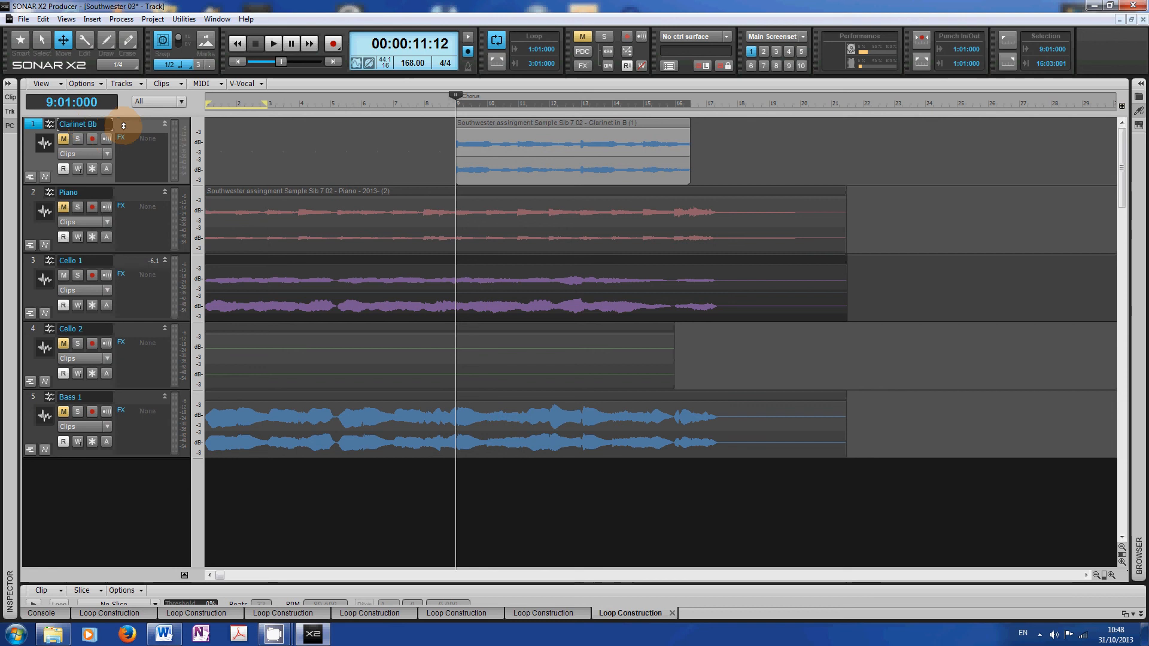
- Change the Clarinet Bb track's foreground colour to yellow
click(8, 86)
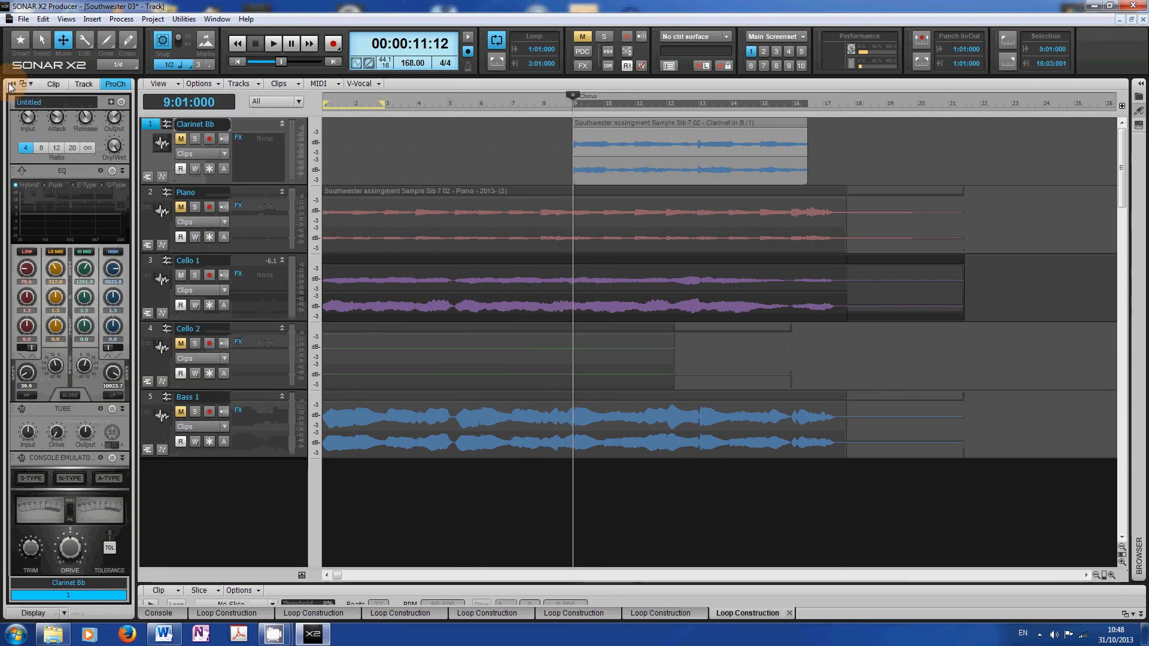
click(84, 85)
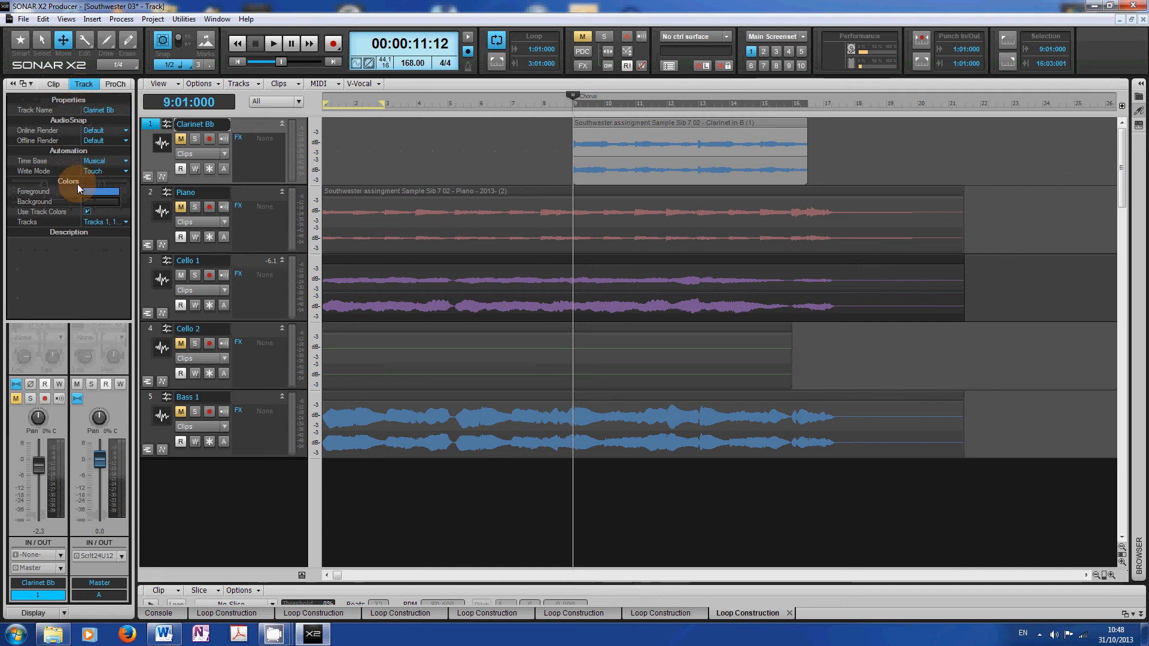
click(126, 192)
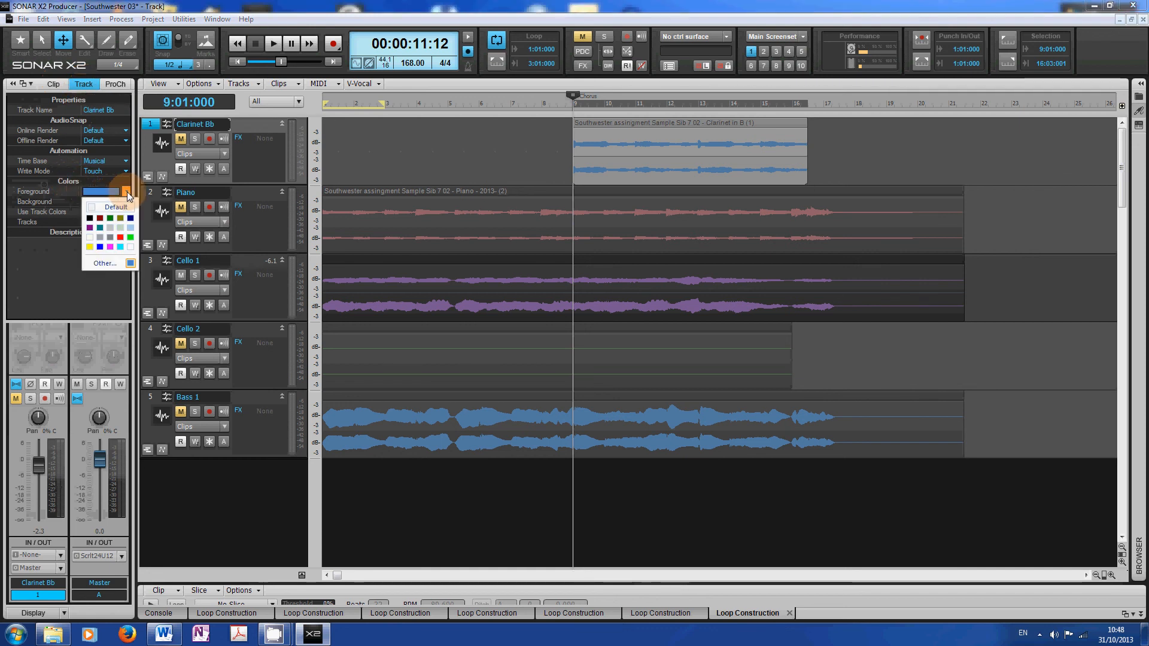
click(91, 246)
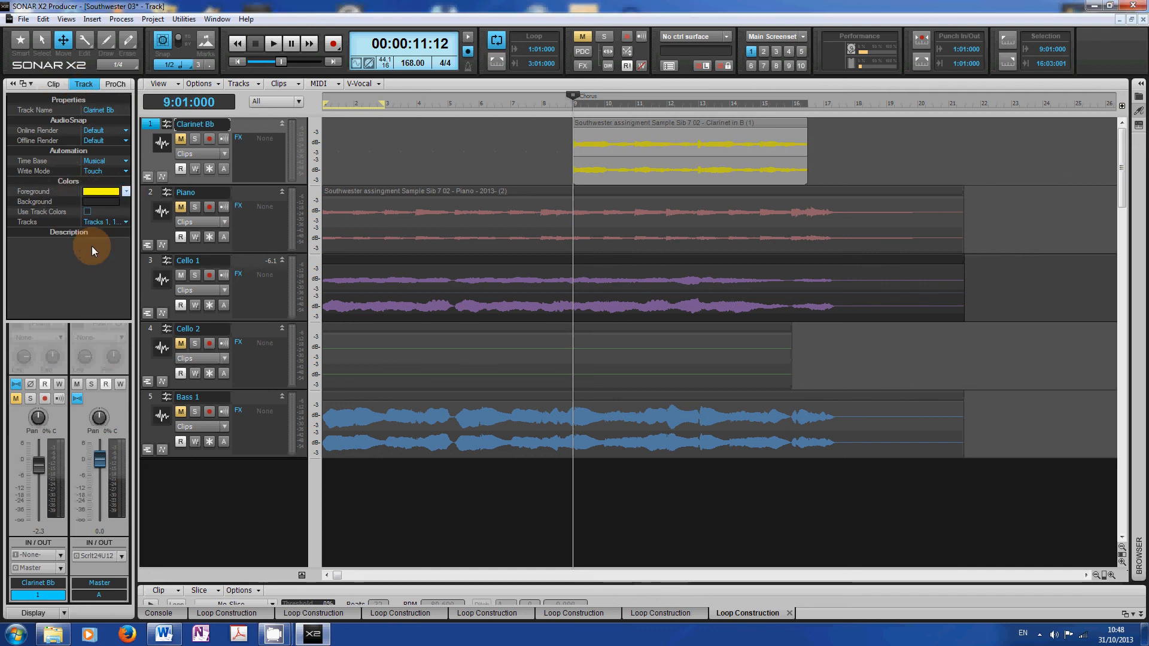